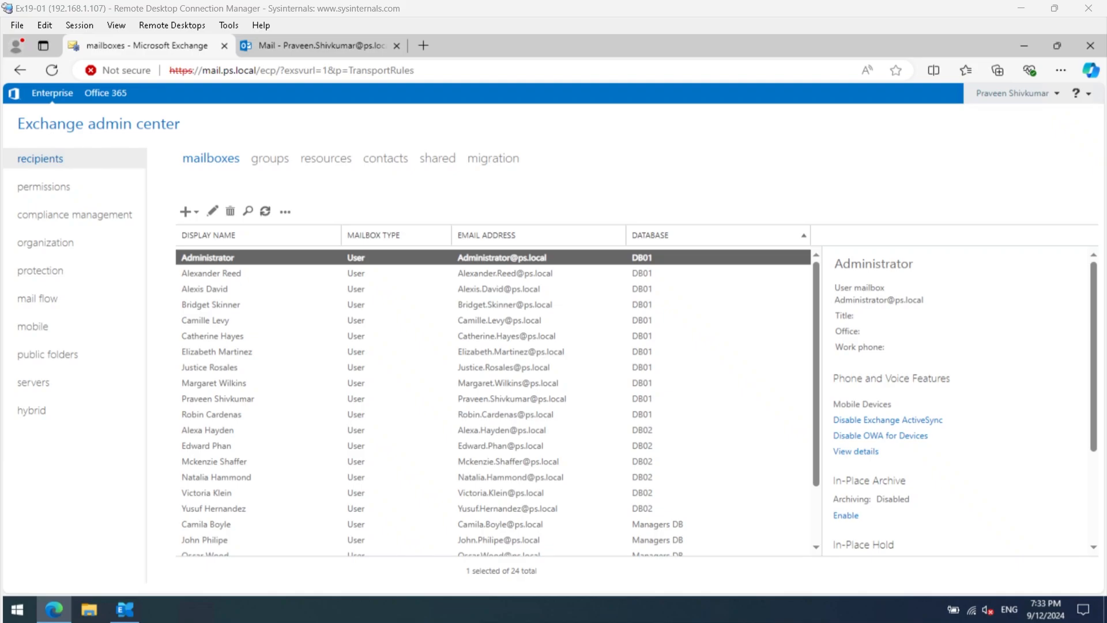
- Start a new room mailbox under the recipient resources and name the room "NorthEast Conference Room"
left_click(965, 74)
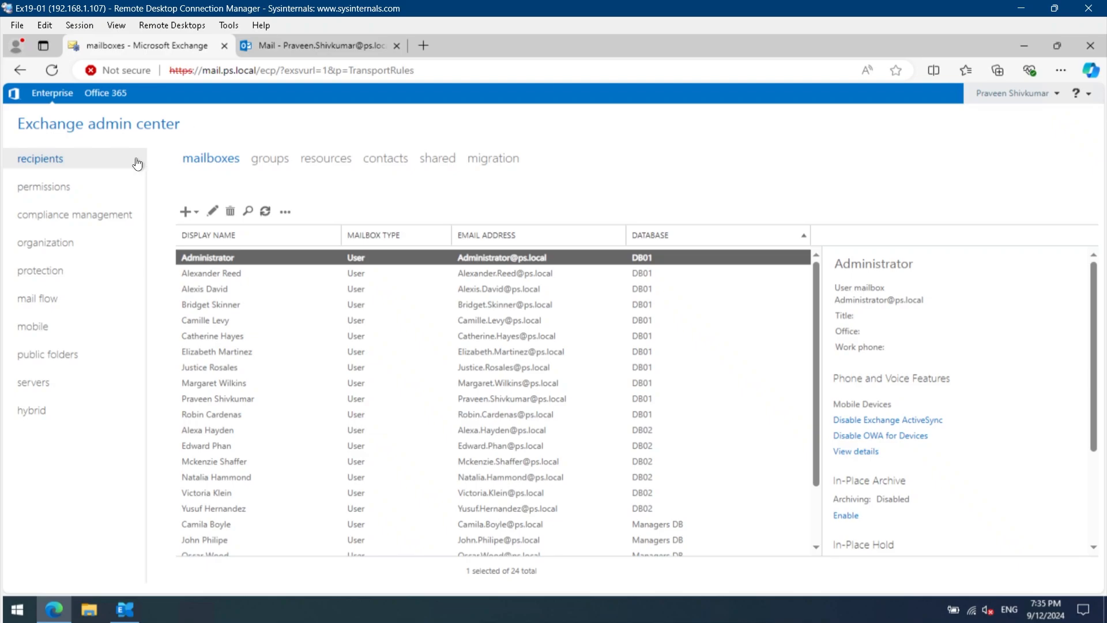
left_click(326, 159)
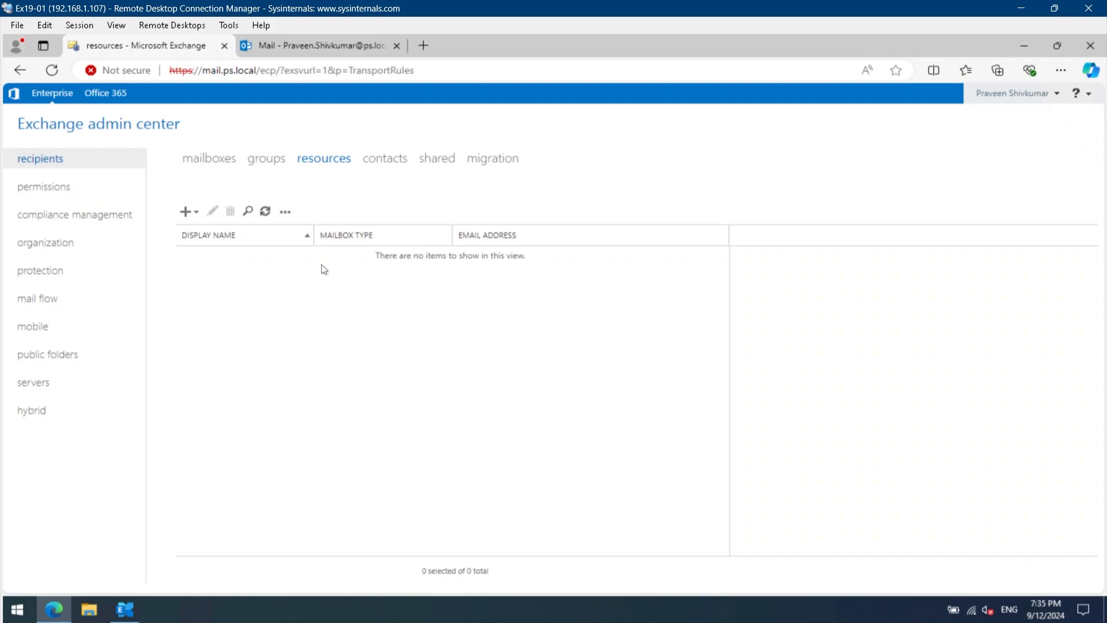
left_click(192, 212)
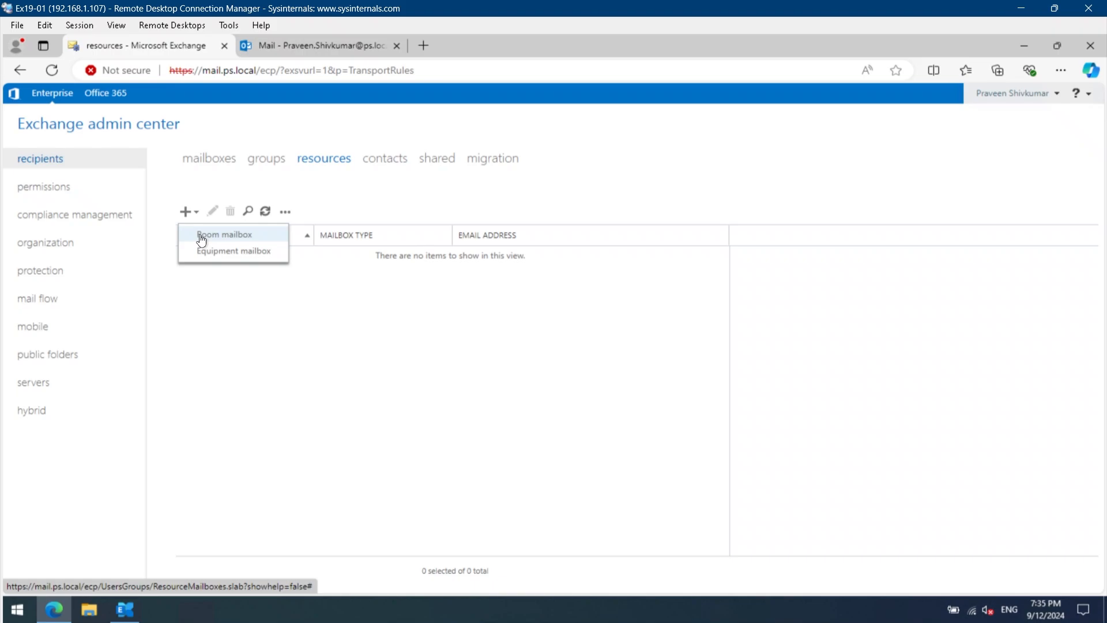
left_click(201, 240)
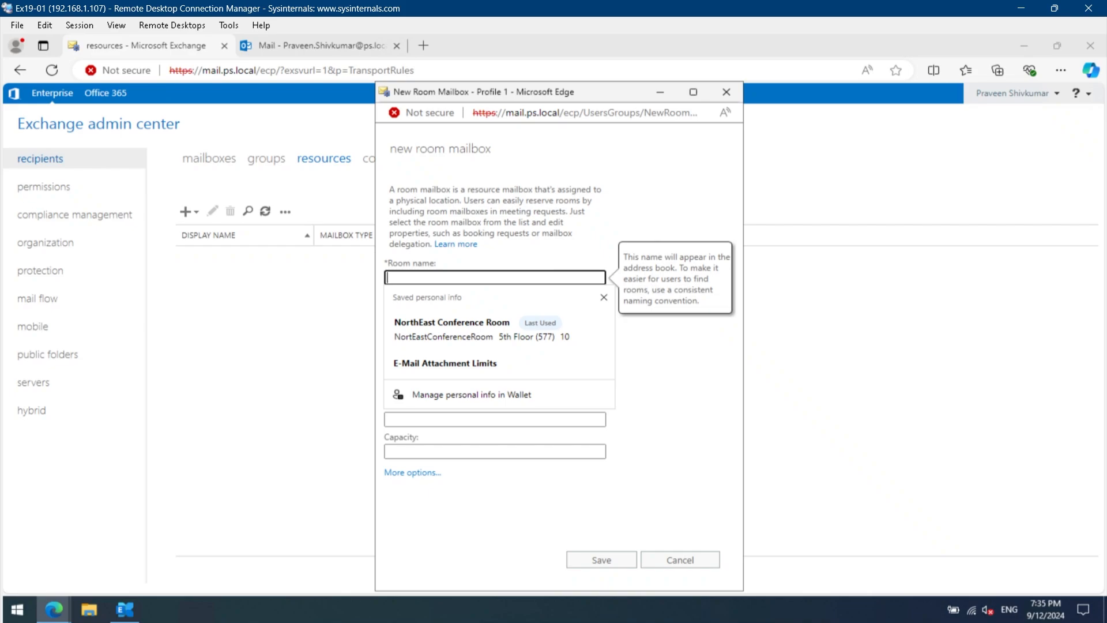
type("North")
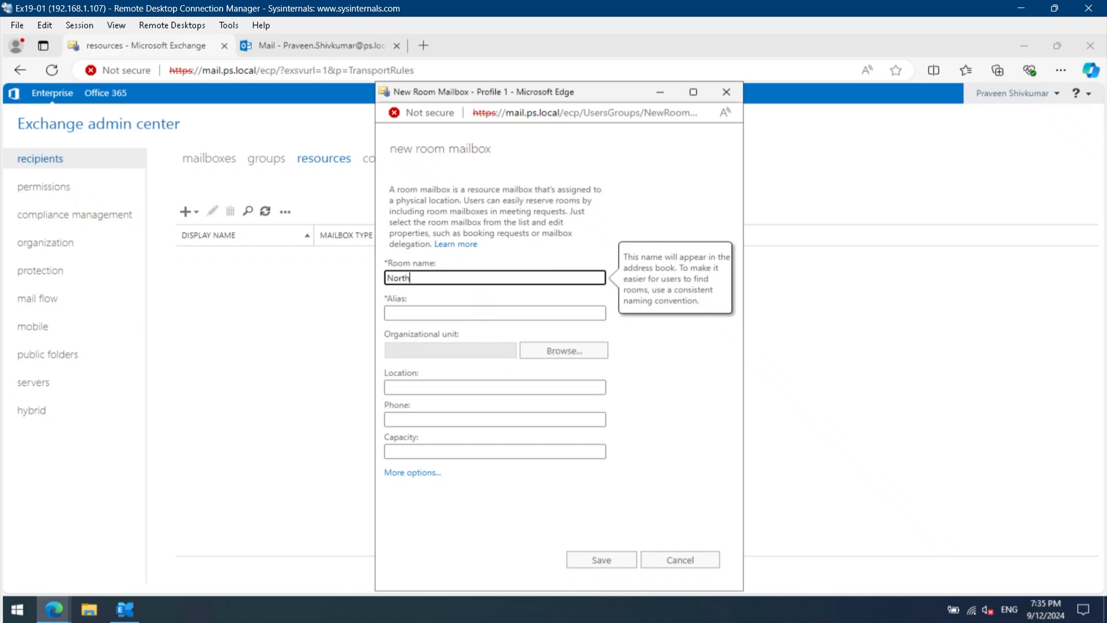
type("East Conference Room")
key("Tab")
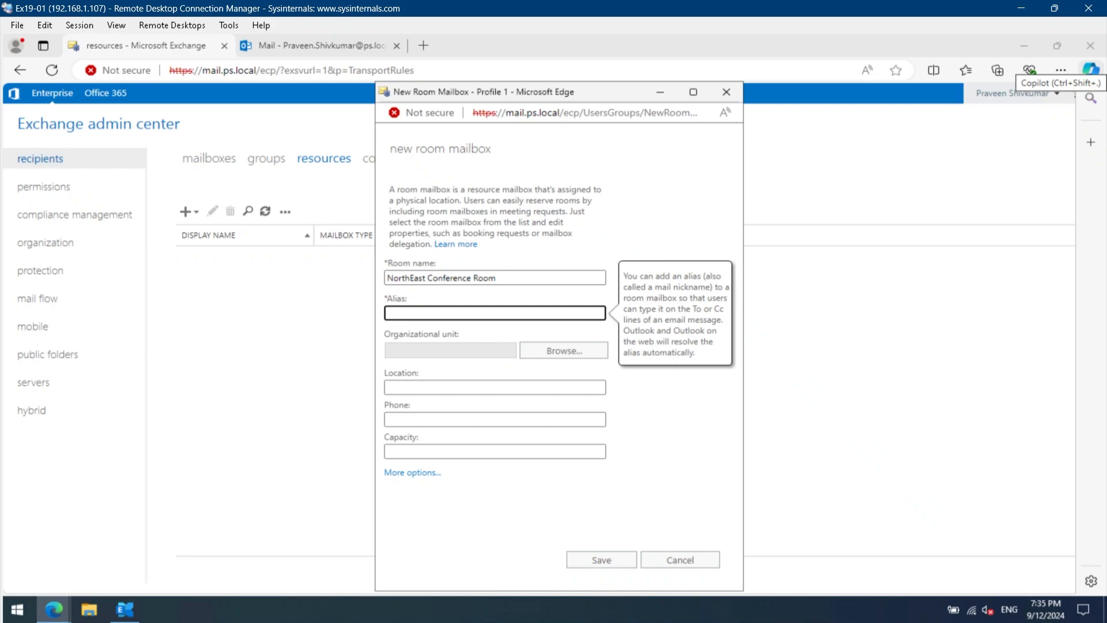
- Reuse the room name as the alias without its spaces, giving "NorthEastConferenceRoom"
key("shift+Tab")
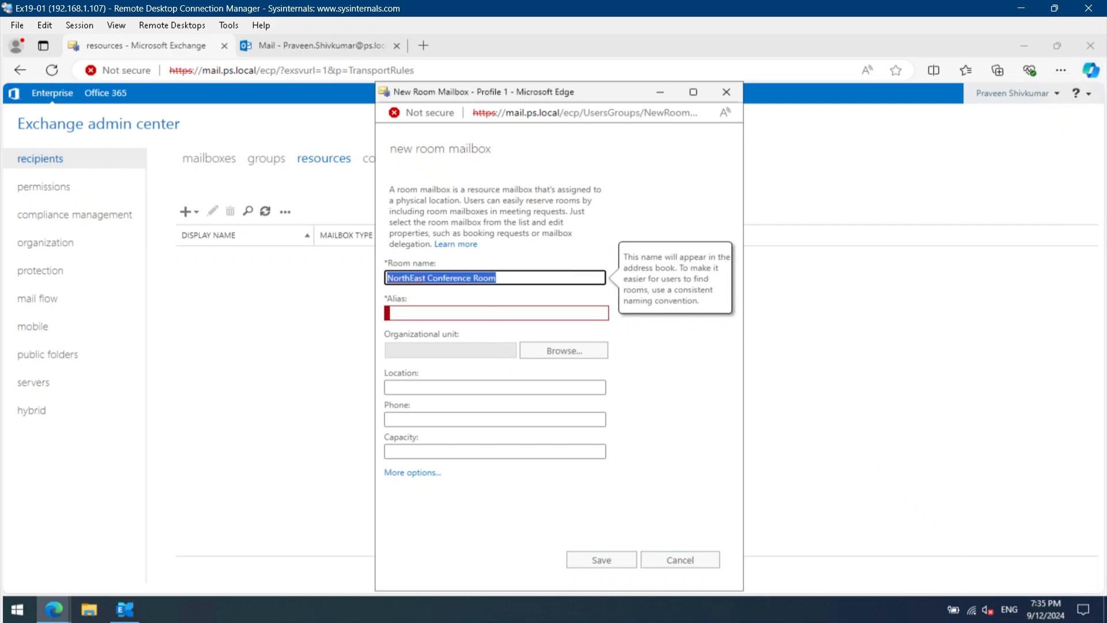
key("Tab")
type("NorthEast Conference Room")
left_click(477, 314)
key("BackSpace")
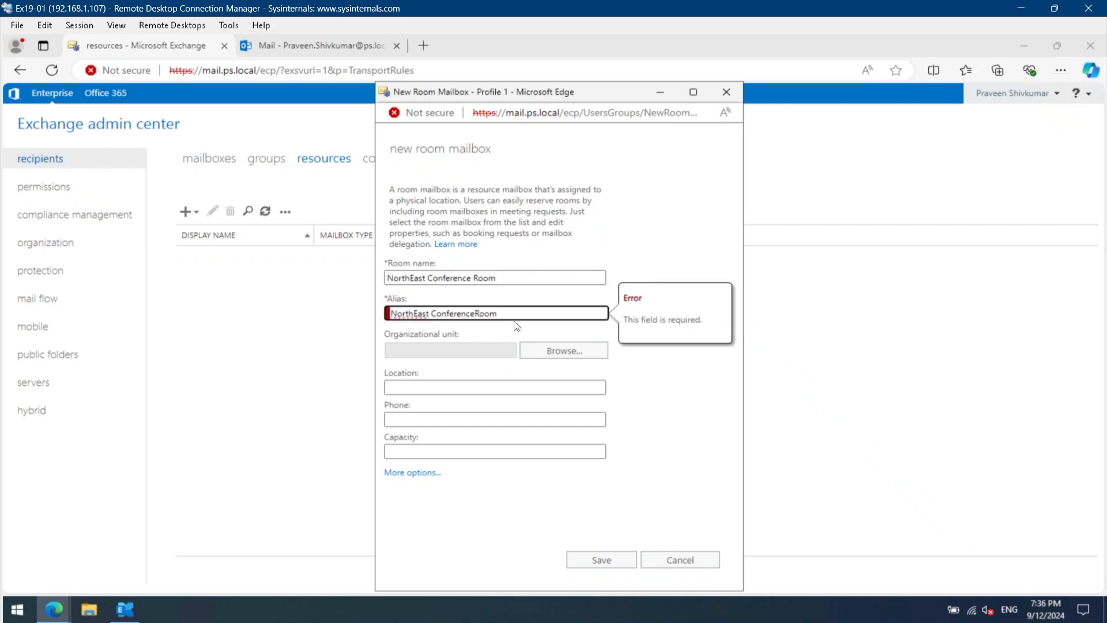
key("BackSpace")
- Open the mailbox's organizational unit picker and launch Active Directory Users and Computers
left_click(546, 356)
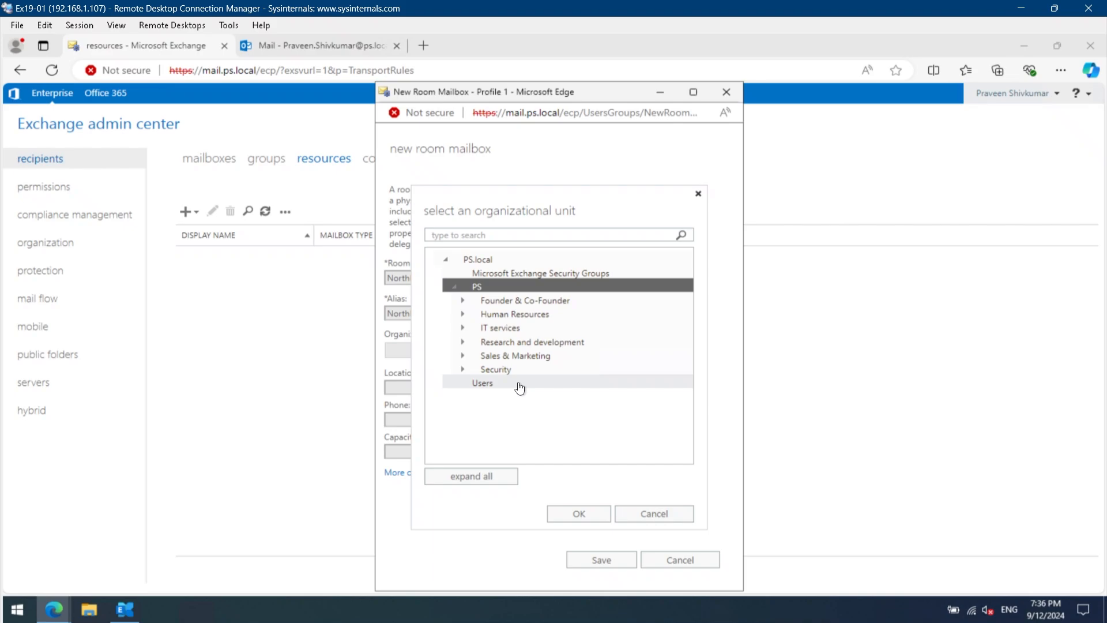
left_click(23, 601)
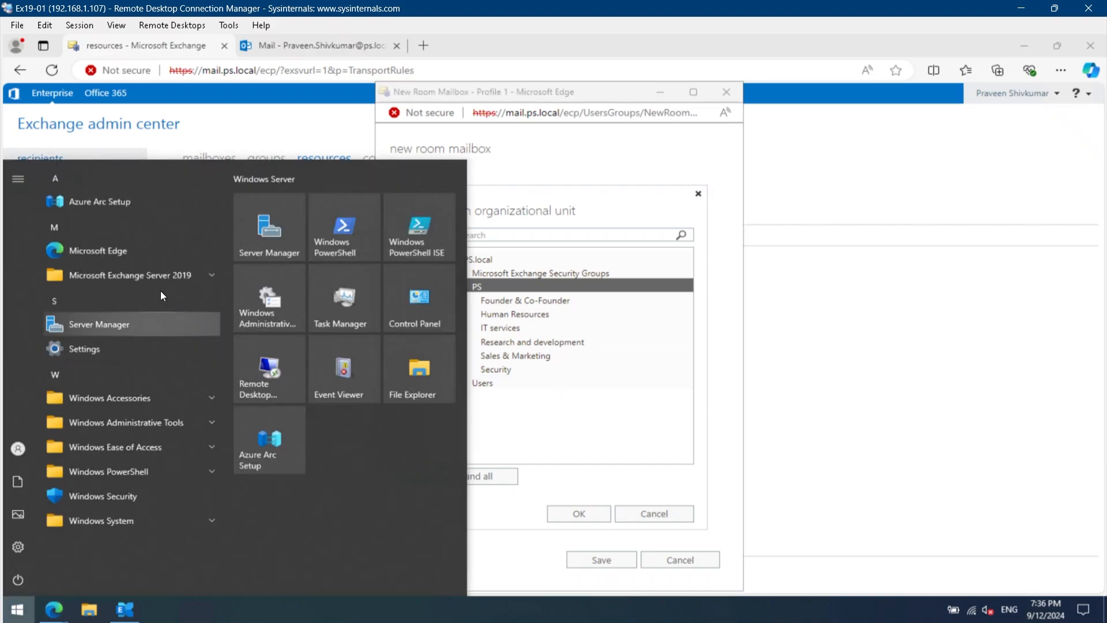
left_click(139, 425)
scroll(140, 427, "down", 1)
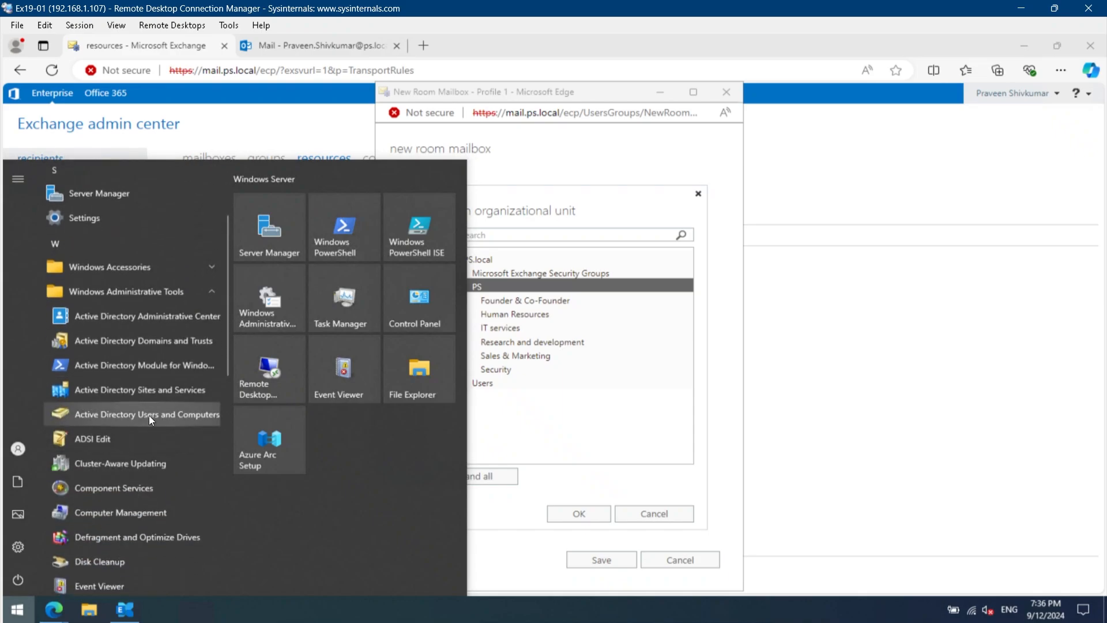
left_click(149, 415)
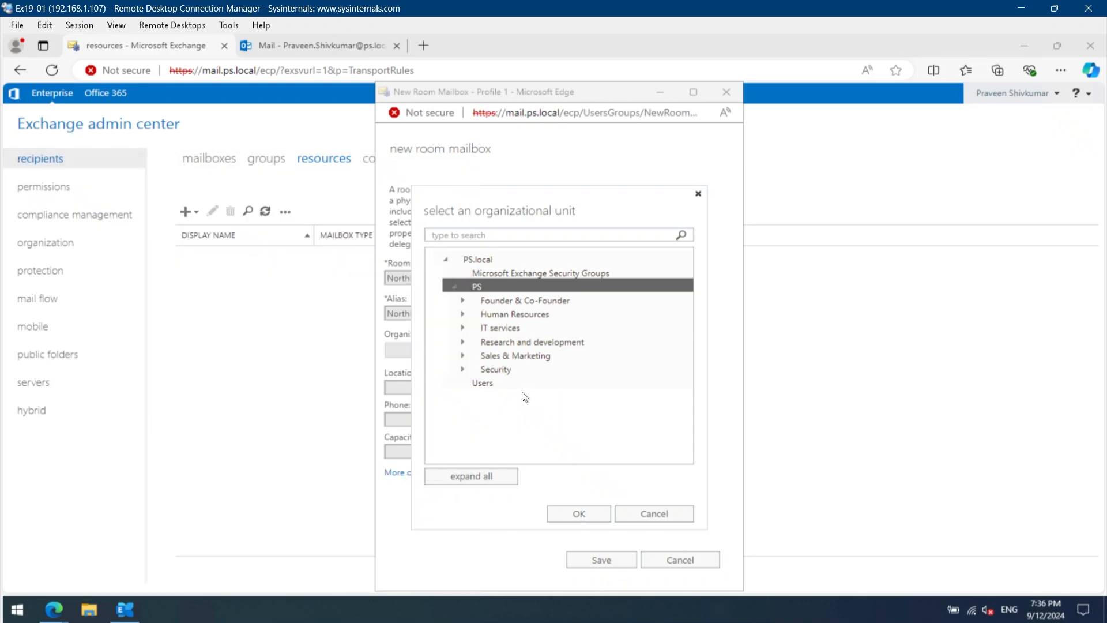
- Create an organizational unit named "Resources" inside the PS unit and widen the Name column of its contents list
left_click(119, 307)
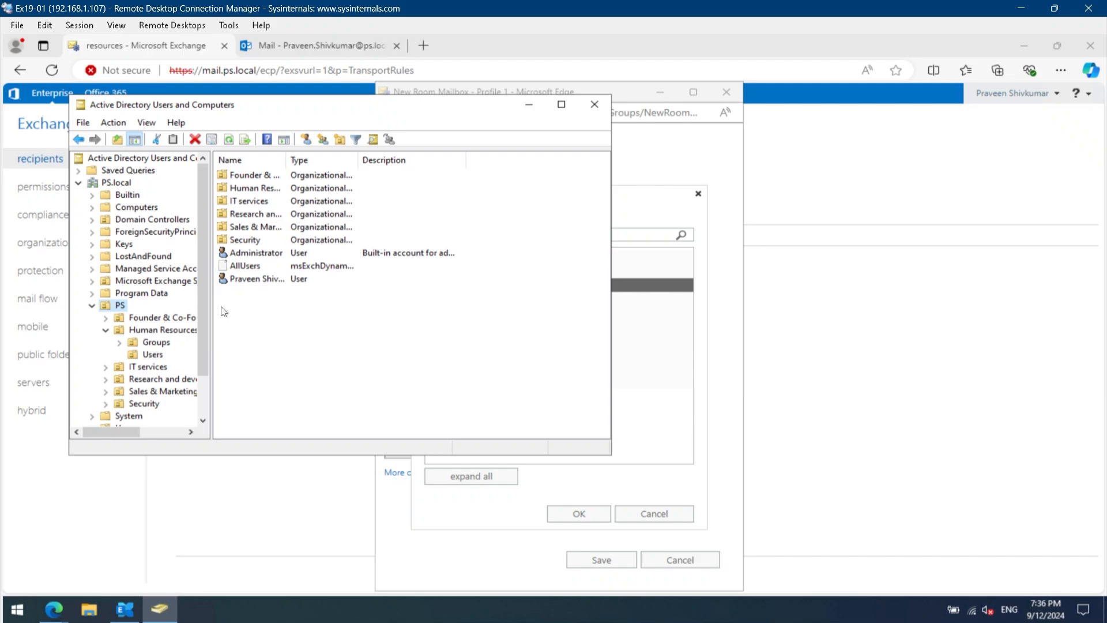
right_click(271, 304)
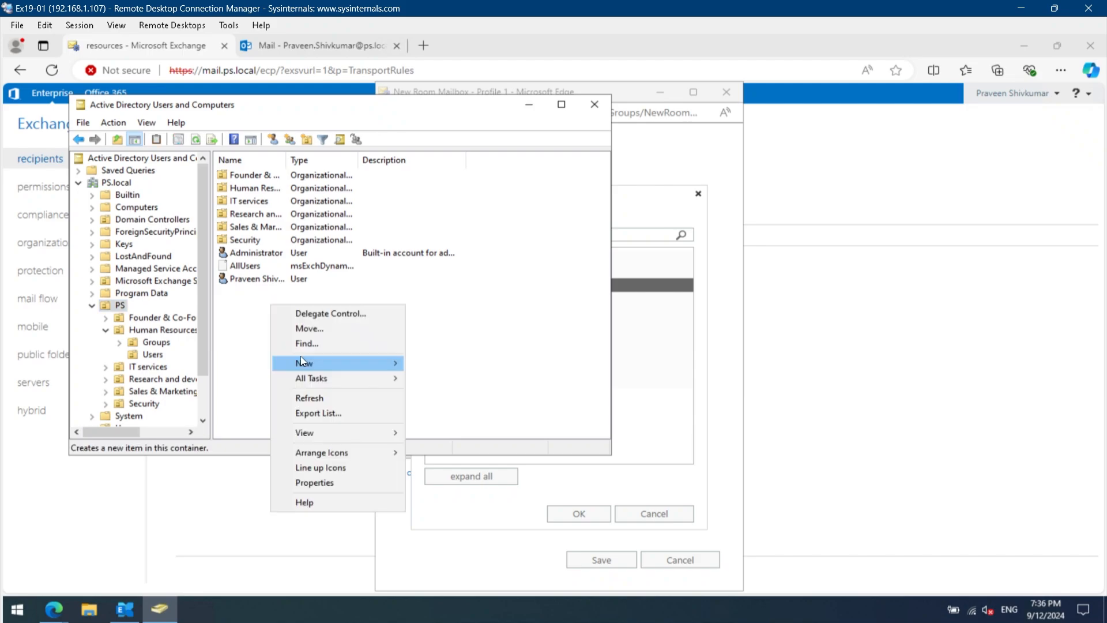
mouse_move(303, 362)
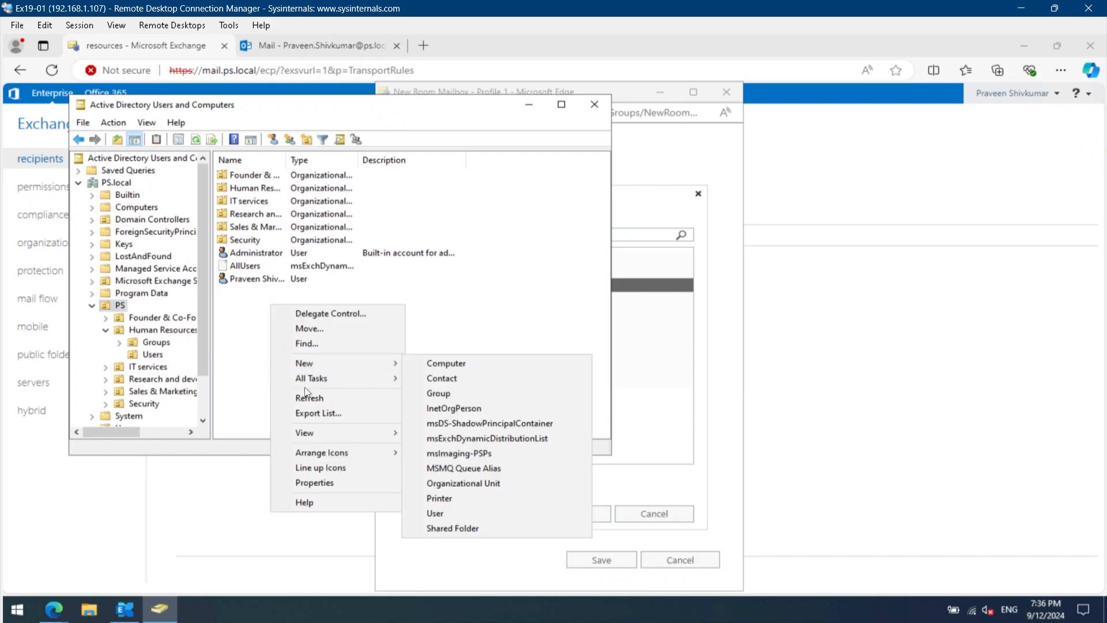
left_click(473, 485)
type("Resources")
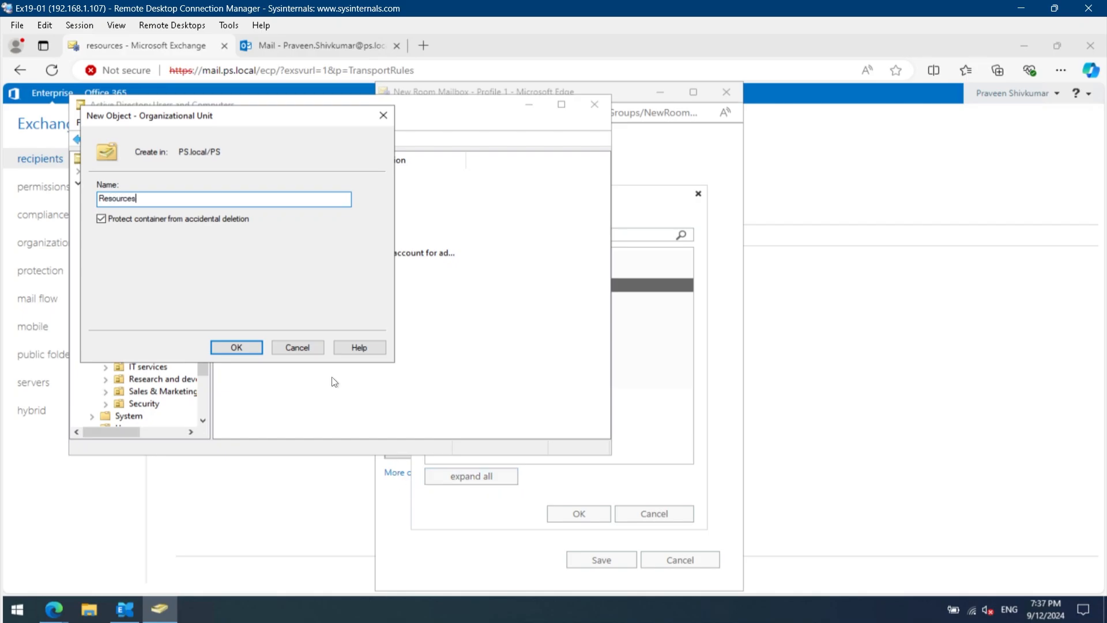
left_click(231, 346)
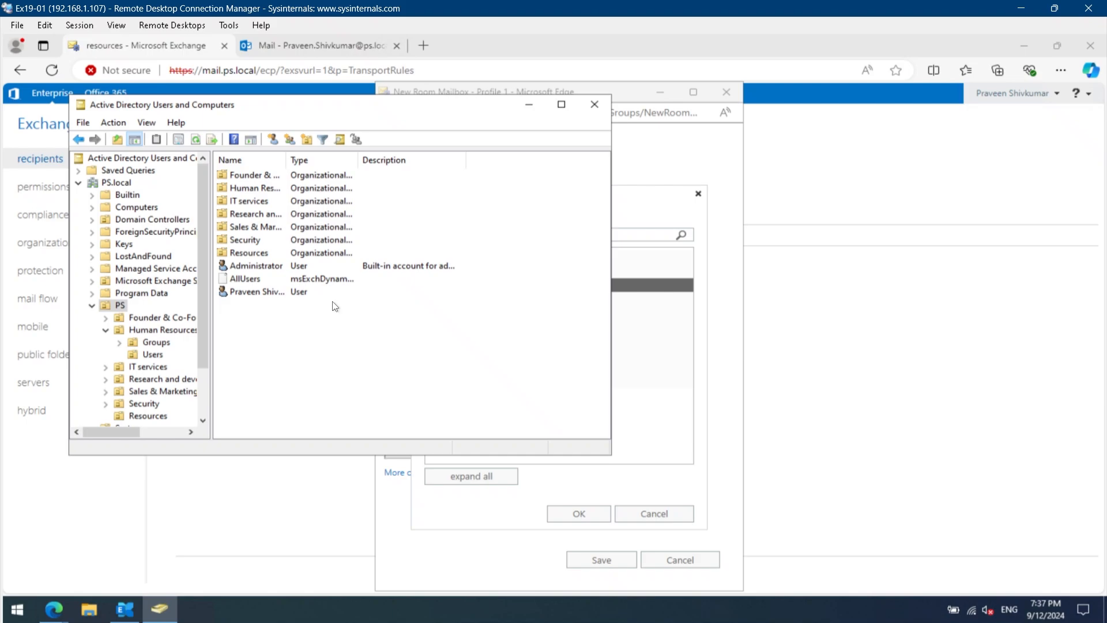
left_click_drag(286, 160, 325, 177)
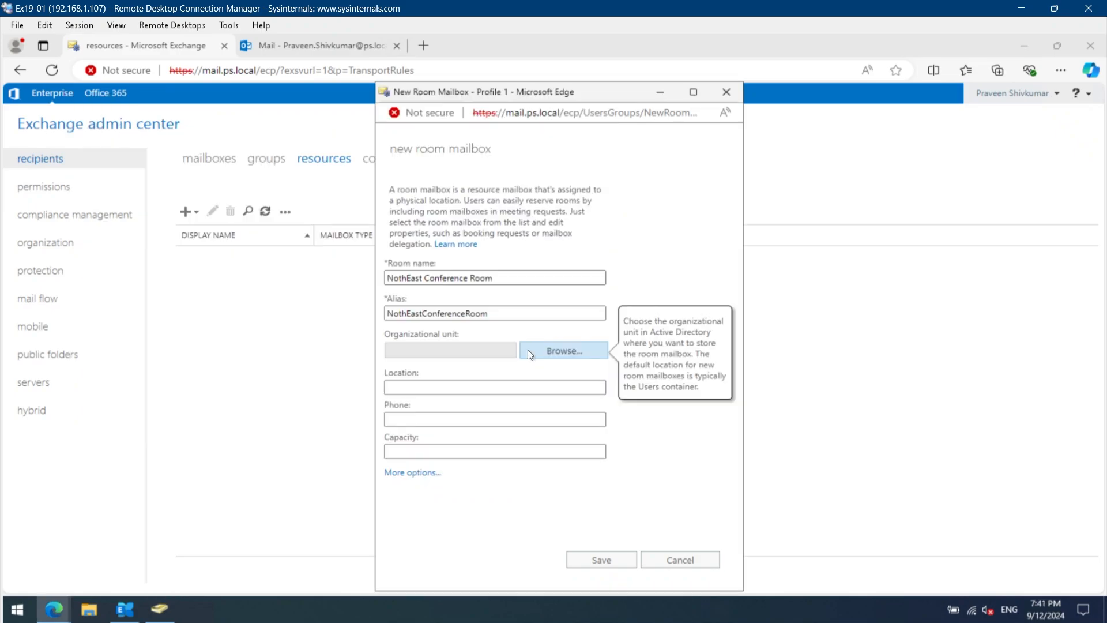
- Back in the new room mailbox form, set the organizational unit to Resources under PS
left_click(527, 349)
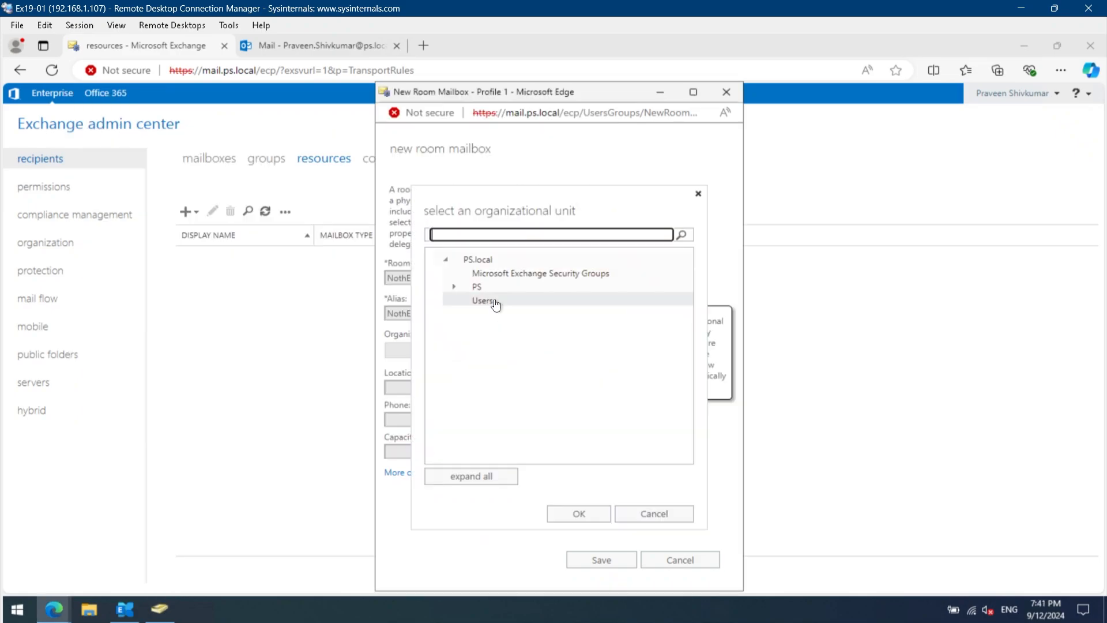
left_click(454, 288)
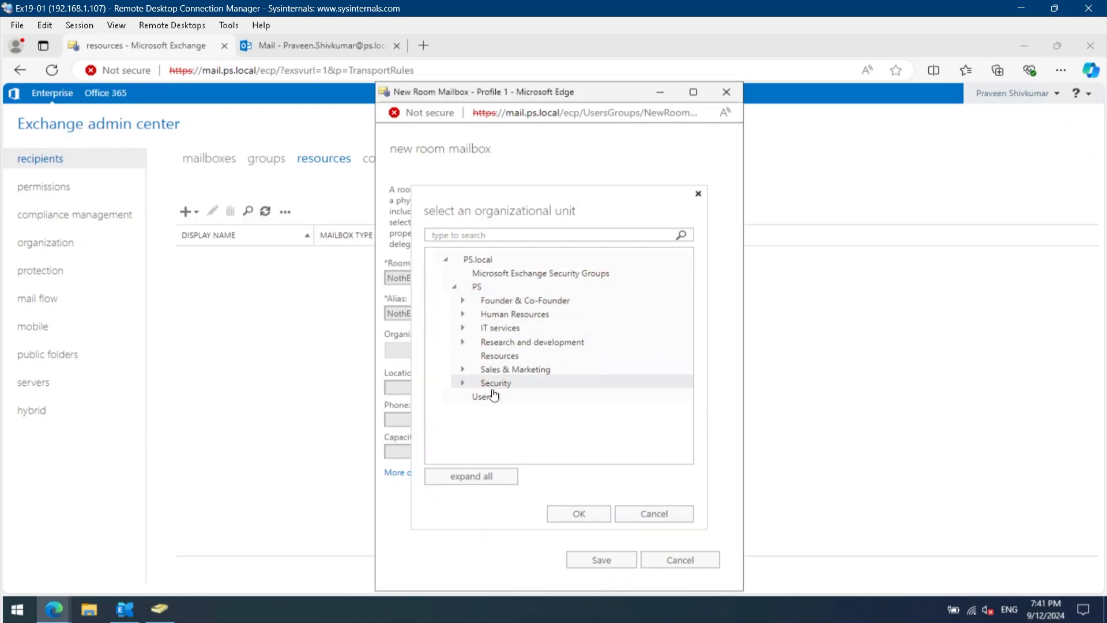
left_click(506, 356)
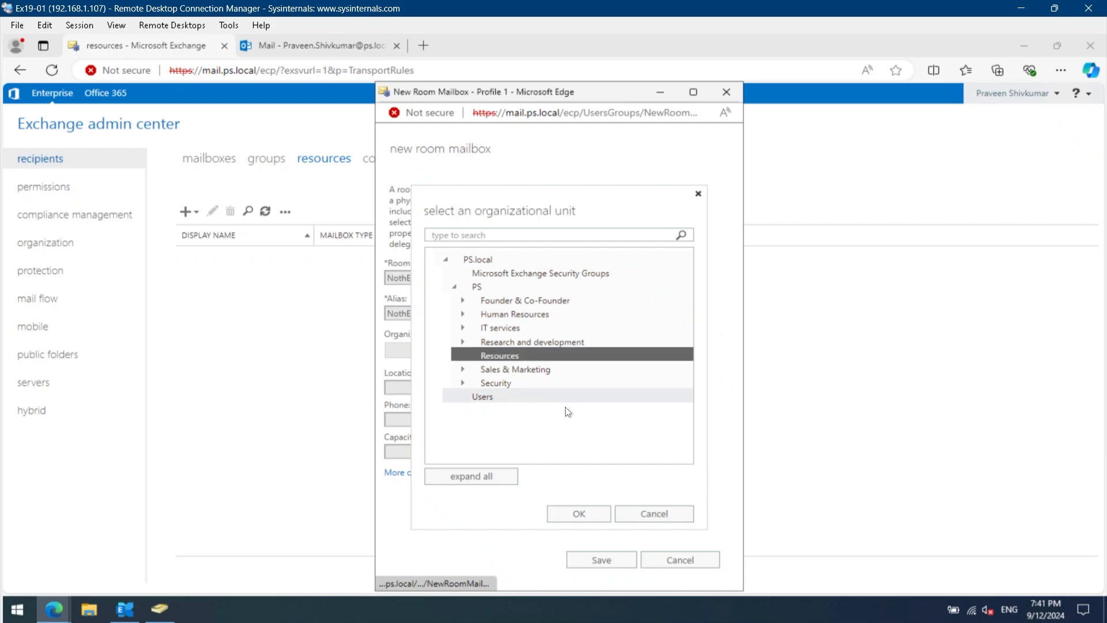
left_click(579, 513)
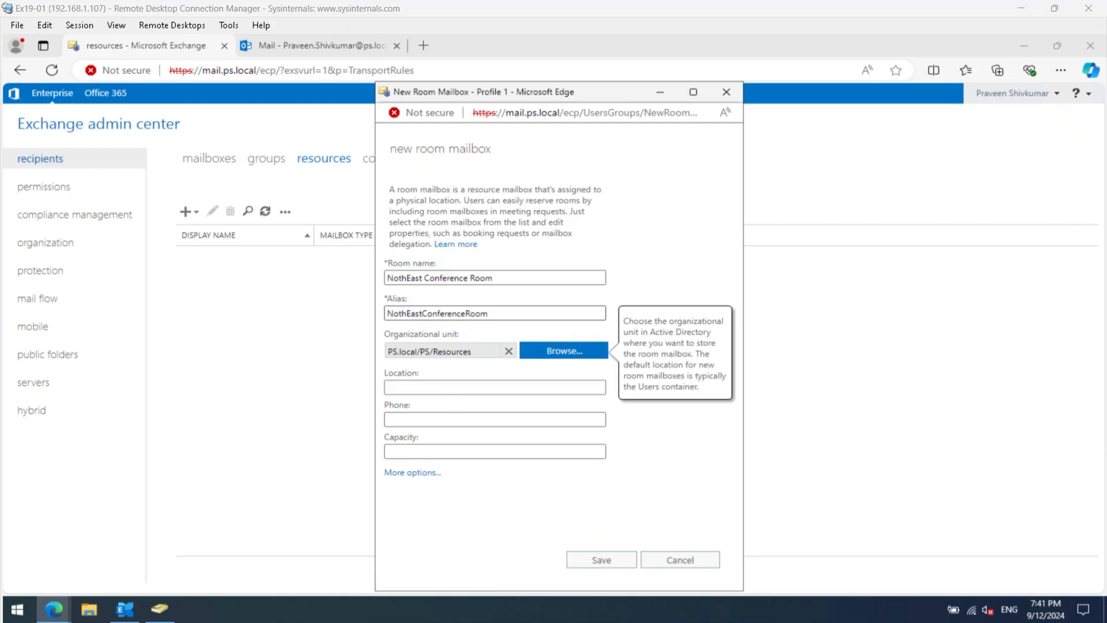
- Set the room's location to "BLR 5th Floor (577)" and its capacity to 15, leaving the phone blank
left_click(456, 387)
type("BLR 5th Floor (577)")
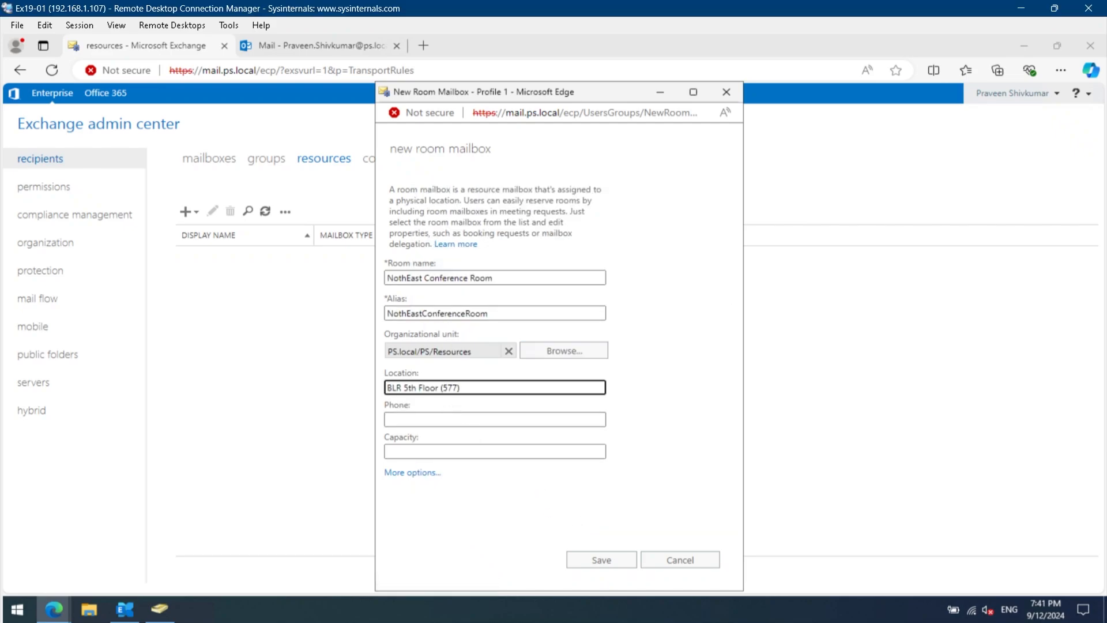
mouse_move(402, 387)
left_mouse_down()
mouse_move(385, 387)
mouse_move(460, 388)
mouse_move(386, 388)
left_mouse_up()
left_click(403, 387)
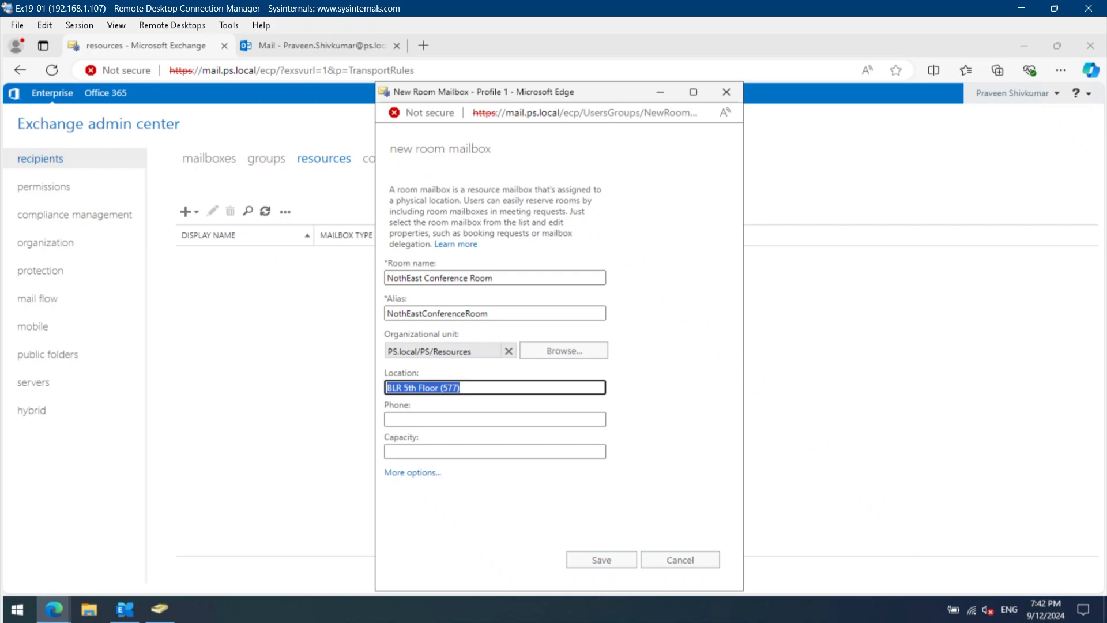
left_click(462, 387)
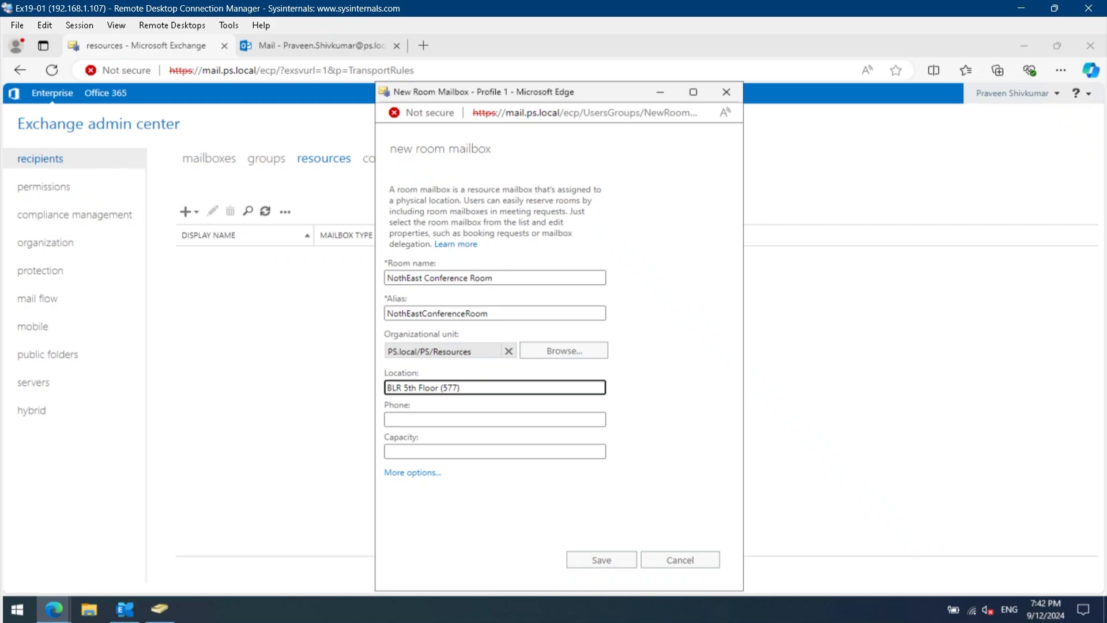
key("Tab")
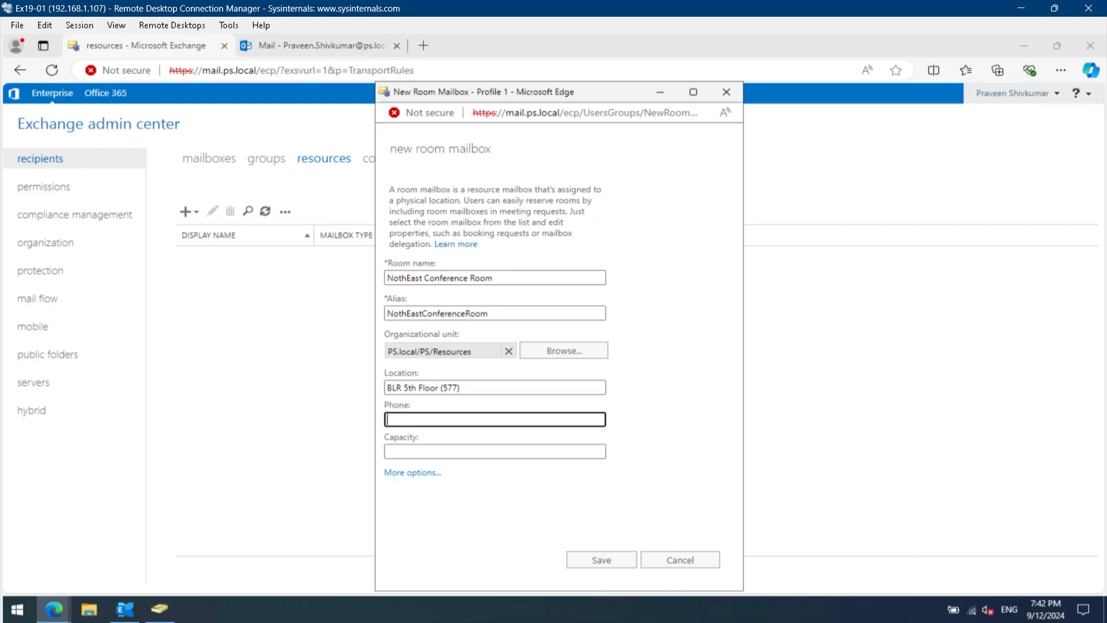
key("Tab")
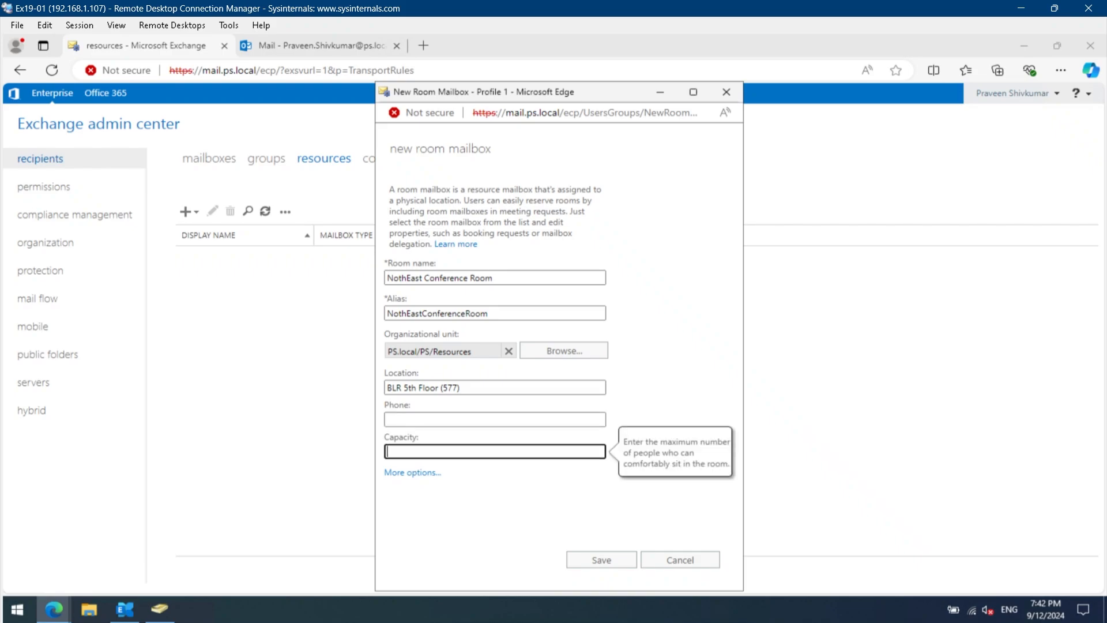
type("15")
- Show the additional options, assign mailbox database DB01, and save the room mailbox
left_click(413, 472)
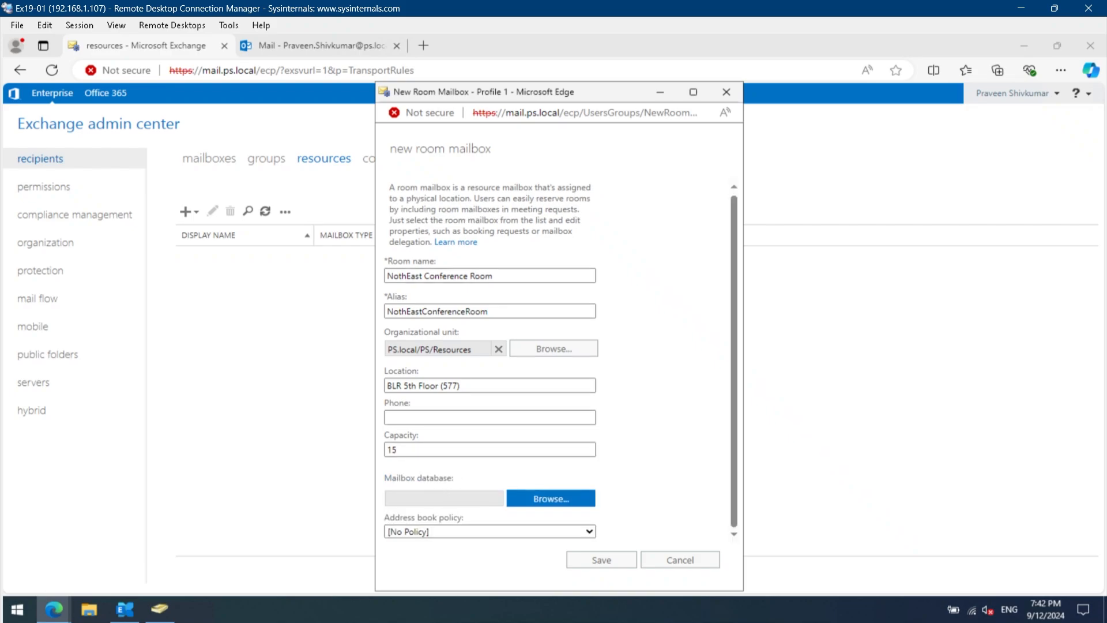
left_click(523, 504)
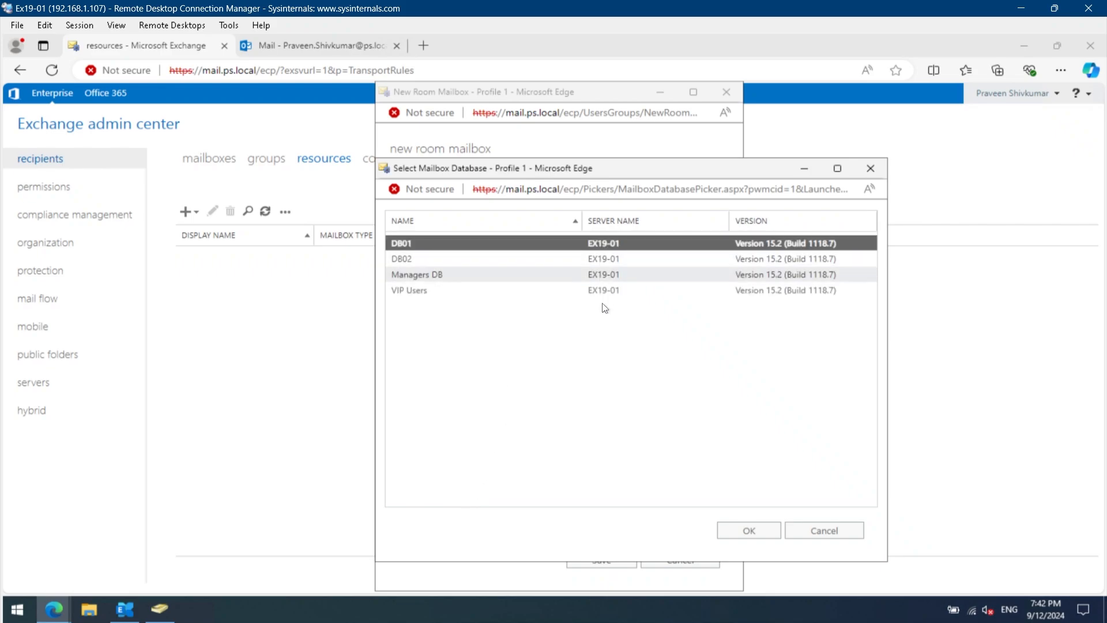
left_click(749, 530)
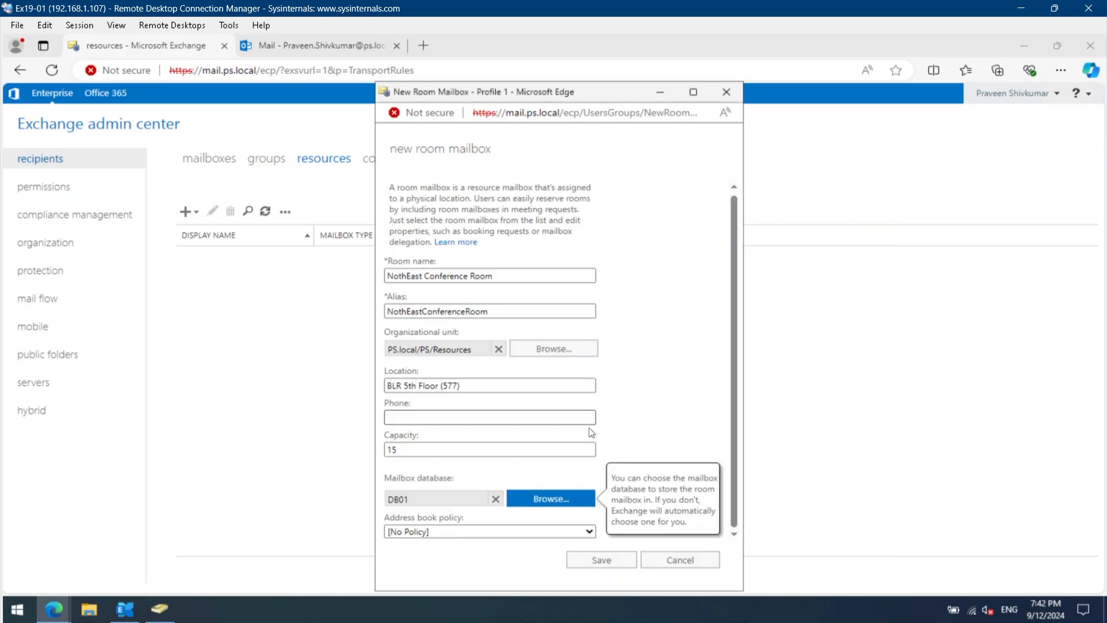
left_click(617, 560)
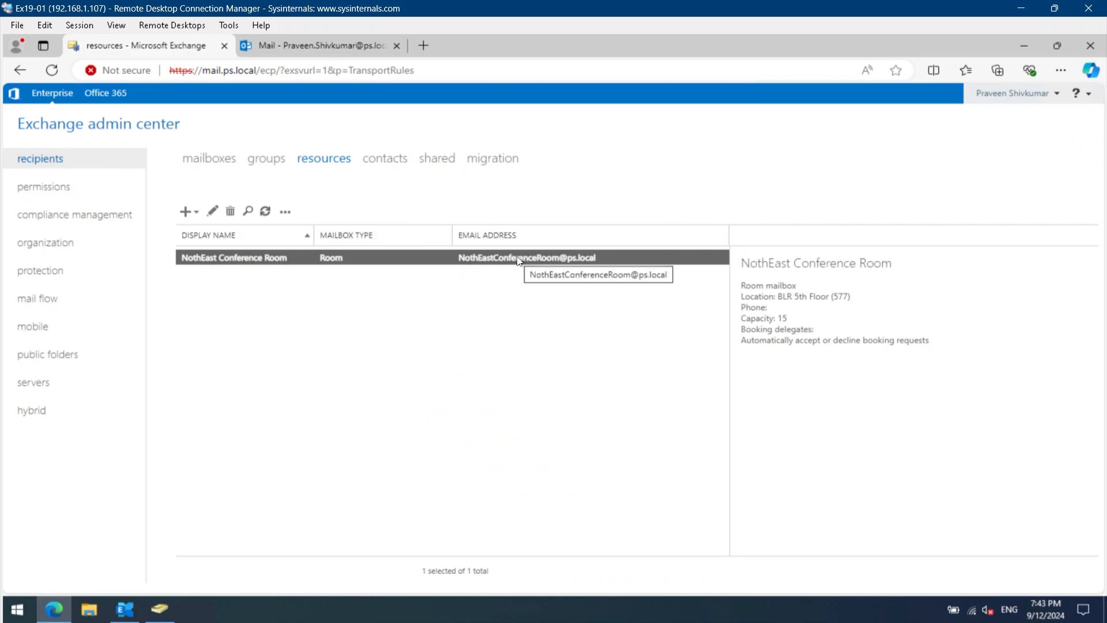
- Start a new equipment mailbox named "Sony Projector (VPL-HW40ES SXRD)" with the additional options shown
left_click(192, 212)
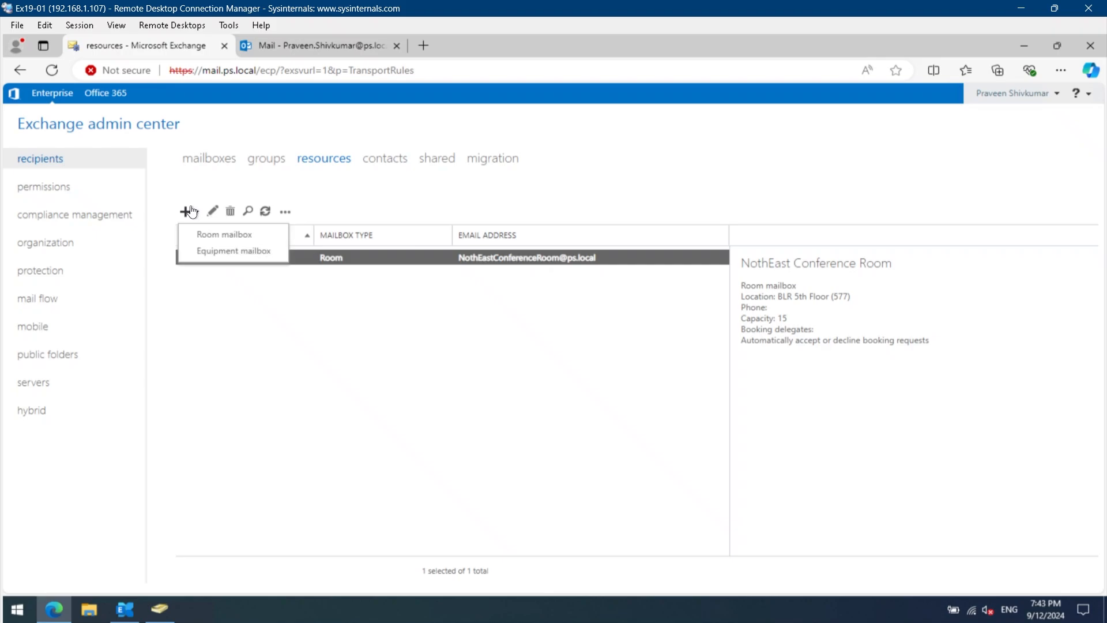
left_click(199, 252)
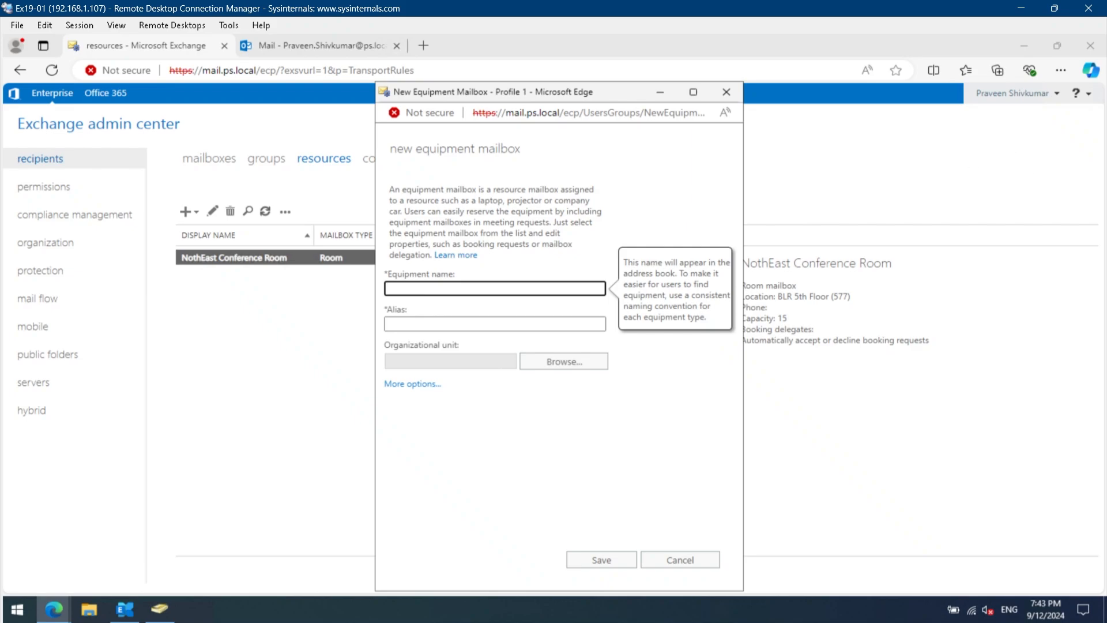
type("Sony Projector")
left_click(412, 383)
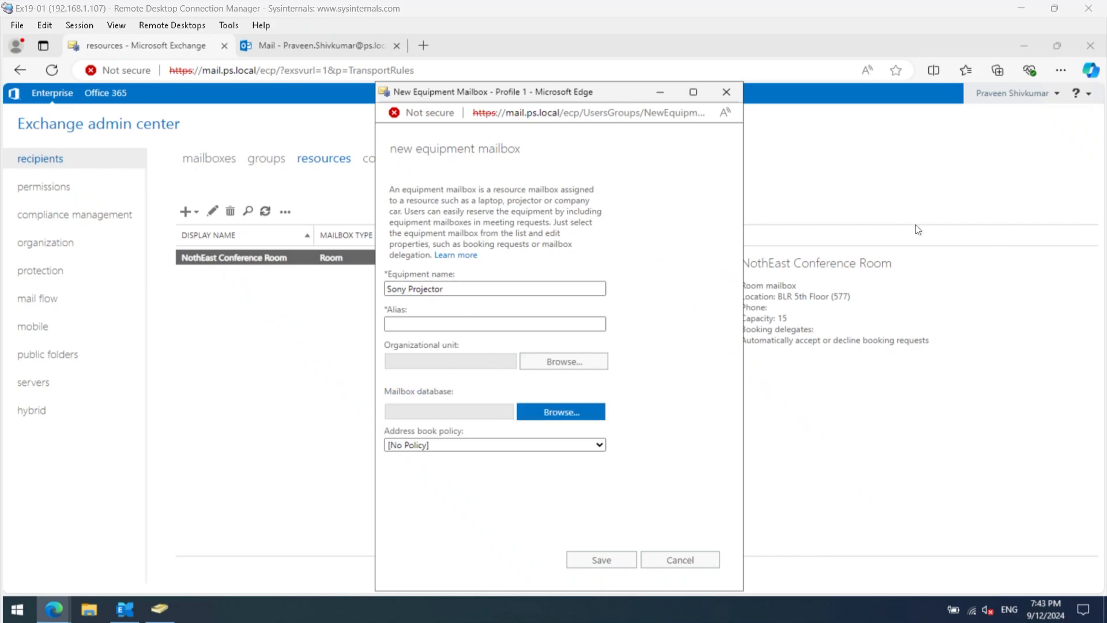
left_click(600, 288)
type("(VPL-HW40ES SXRD)")
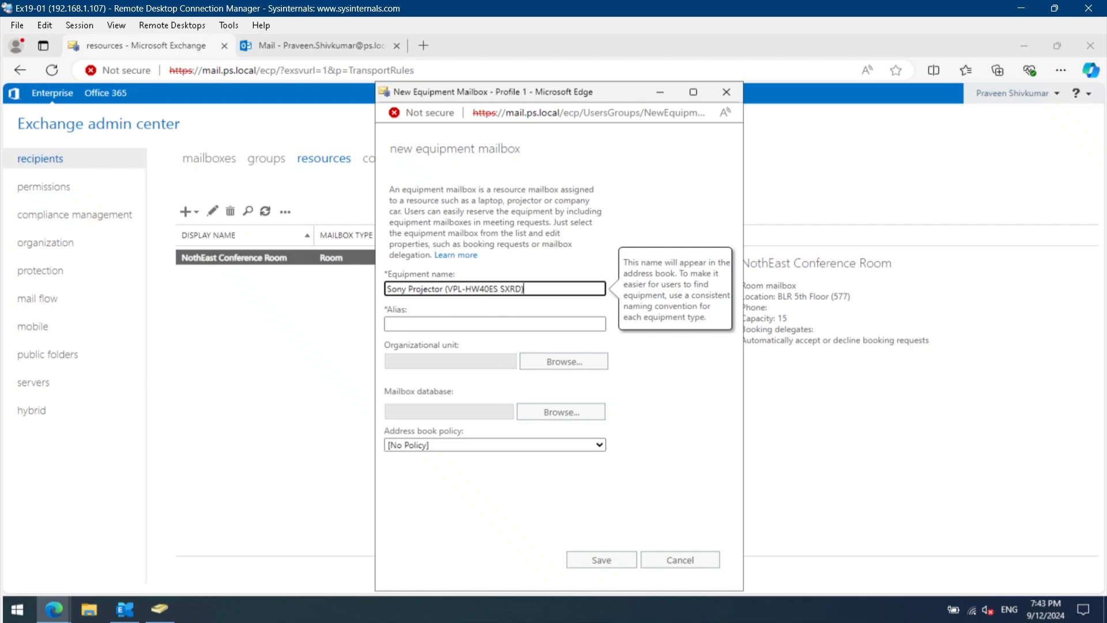
- Set the equipment mailbox's alias to "SonyProjector" and its organizational unit to Resources under PS
key("Tab")
type("SonyProjector")
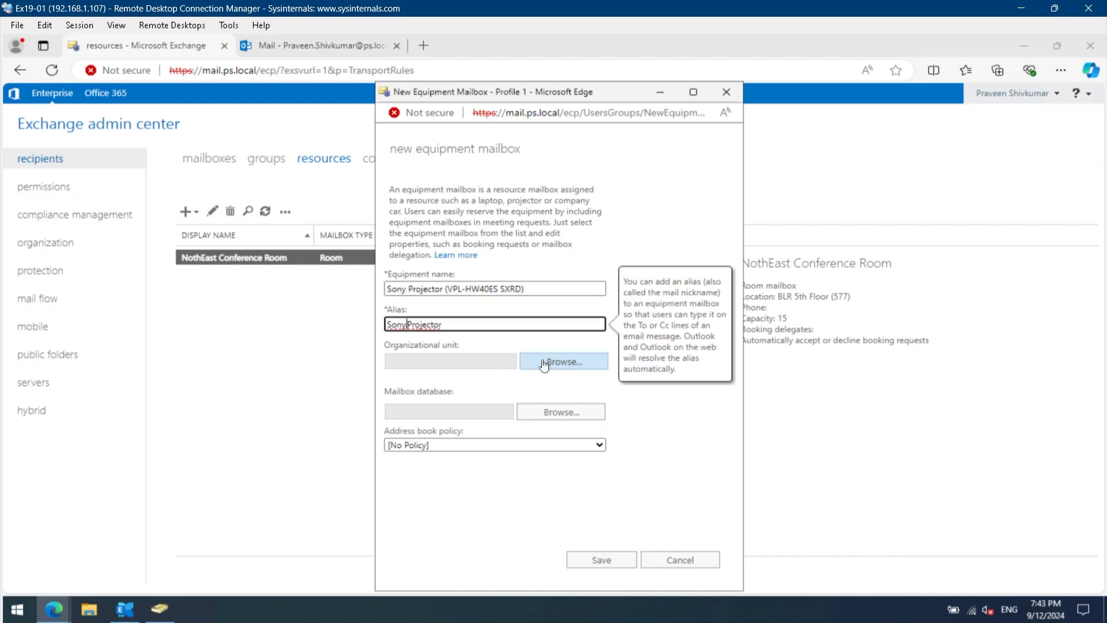
left_click(544, 363)
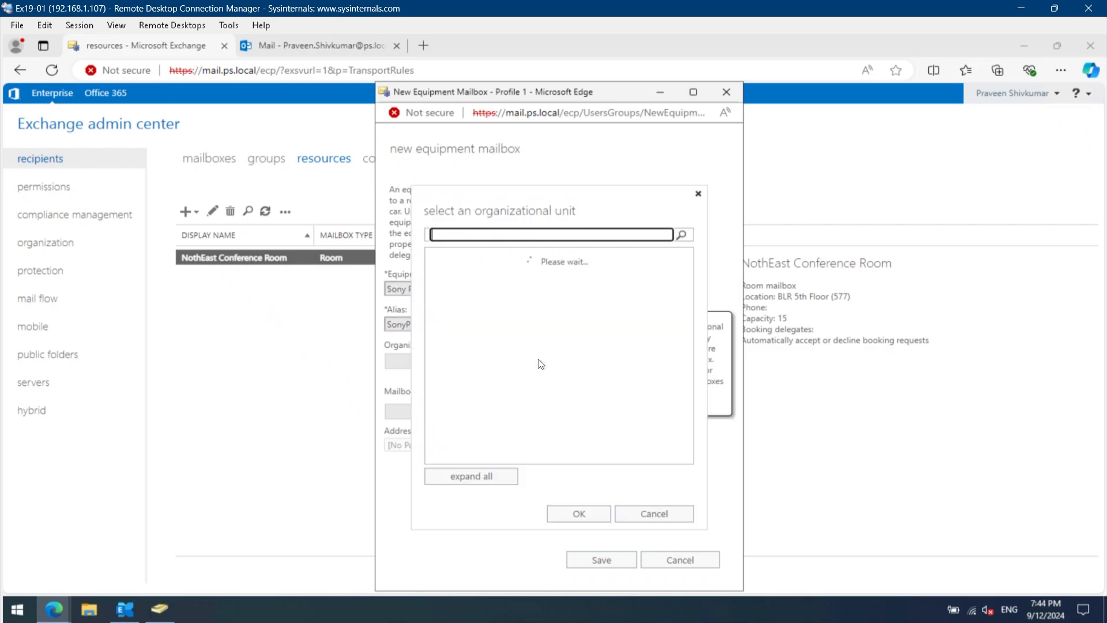
left_click(455, 287)
left_click(512, 354)
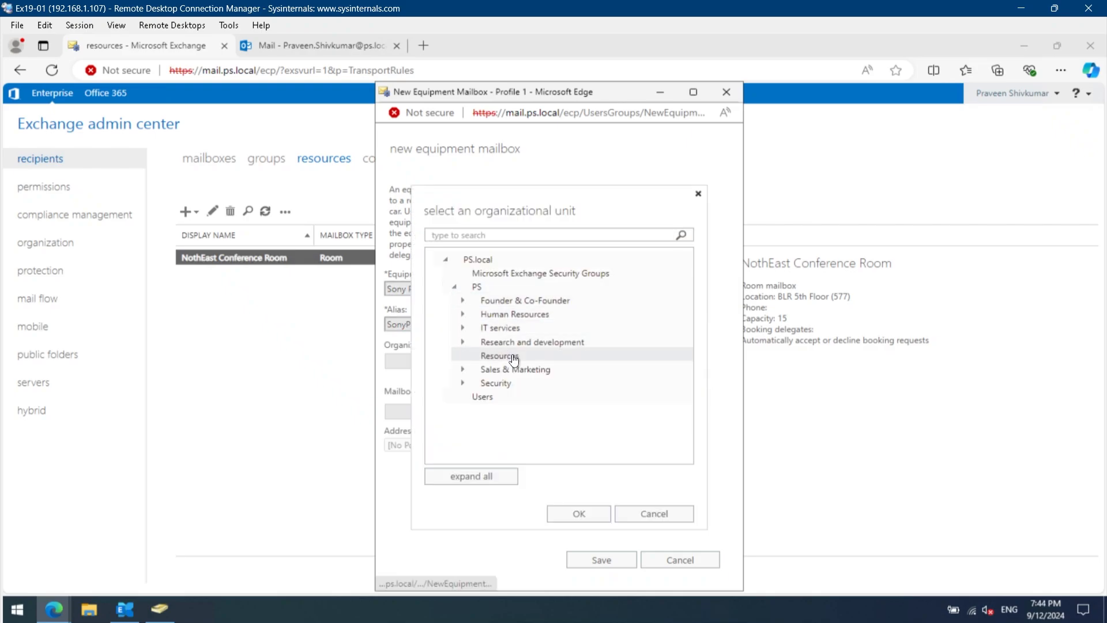
left_click(578, 513)
- Assign mailbox database DB01 to the equipment mailbox and save it
left_click(557, 413)
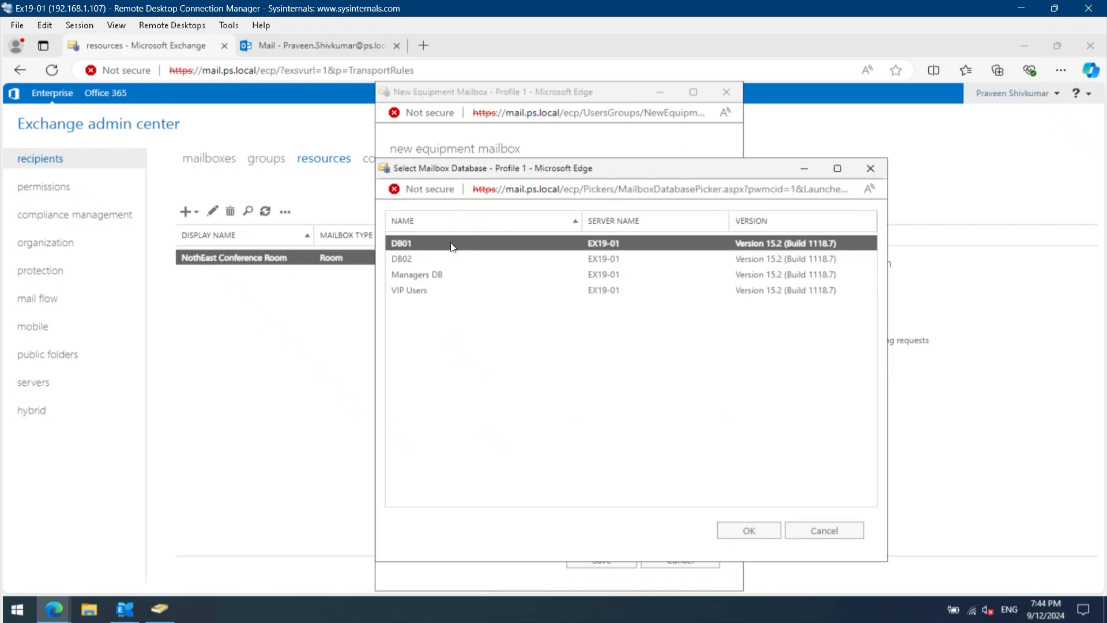
left_click(749, 531)
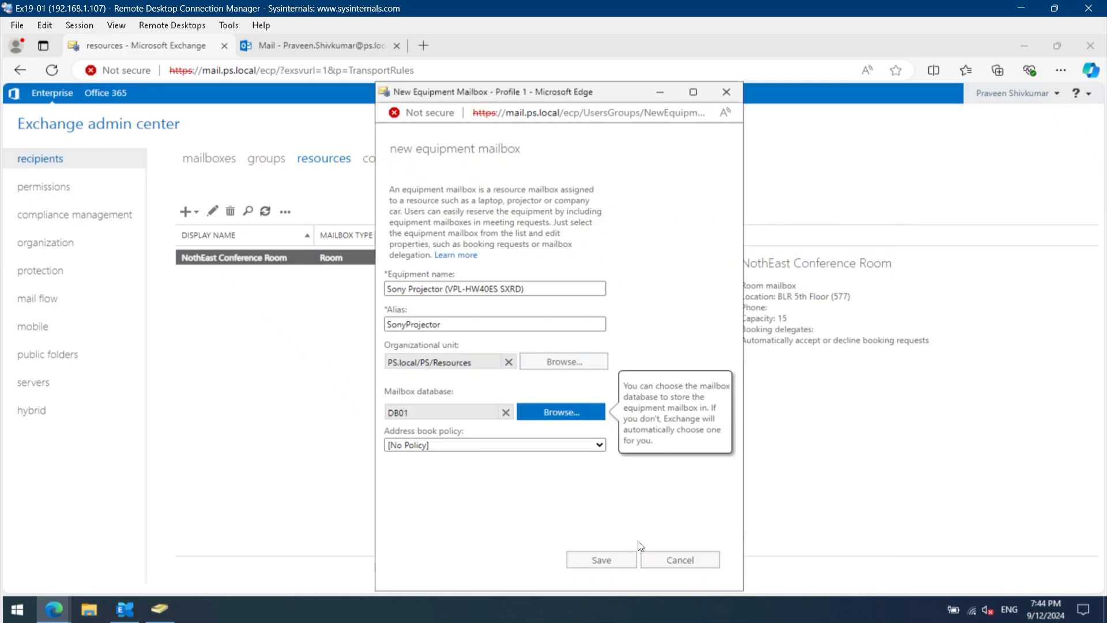
left_click(600, 561)
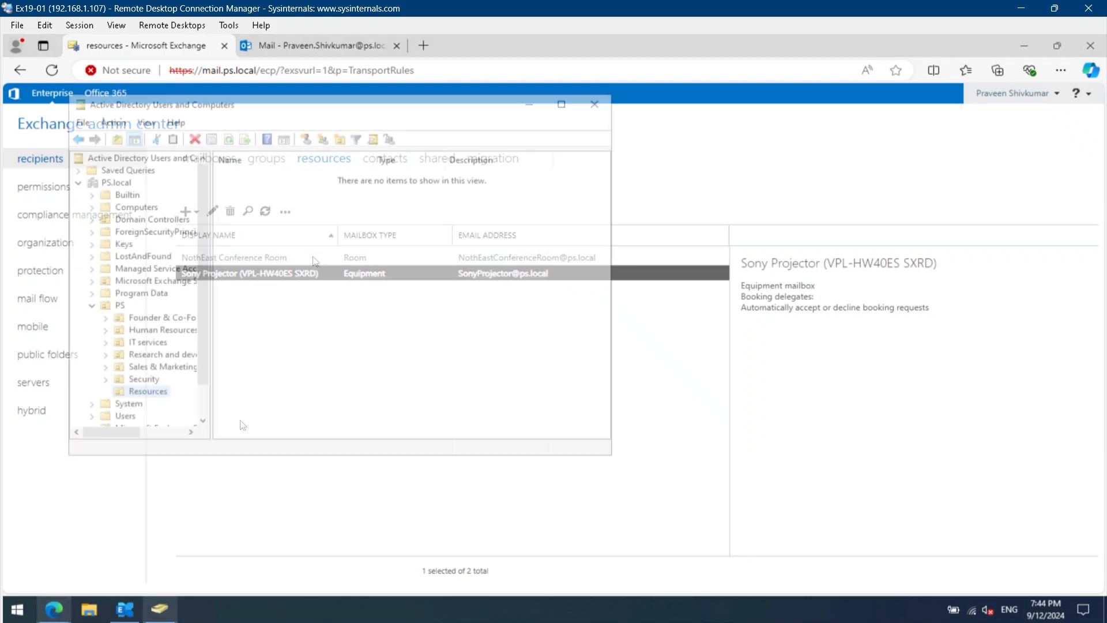
- Switch to Active Directory Users and Computers and refresh the Resources organizational unit to check for the new mailbox accounts
key("alt+Tab")
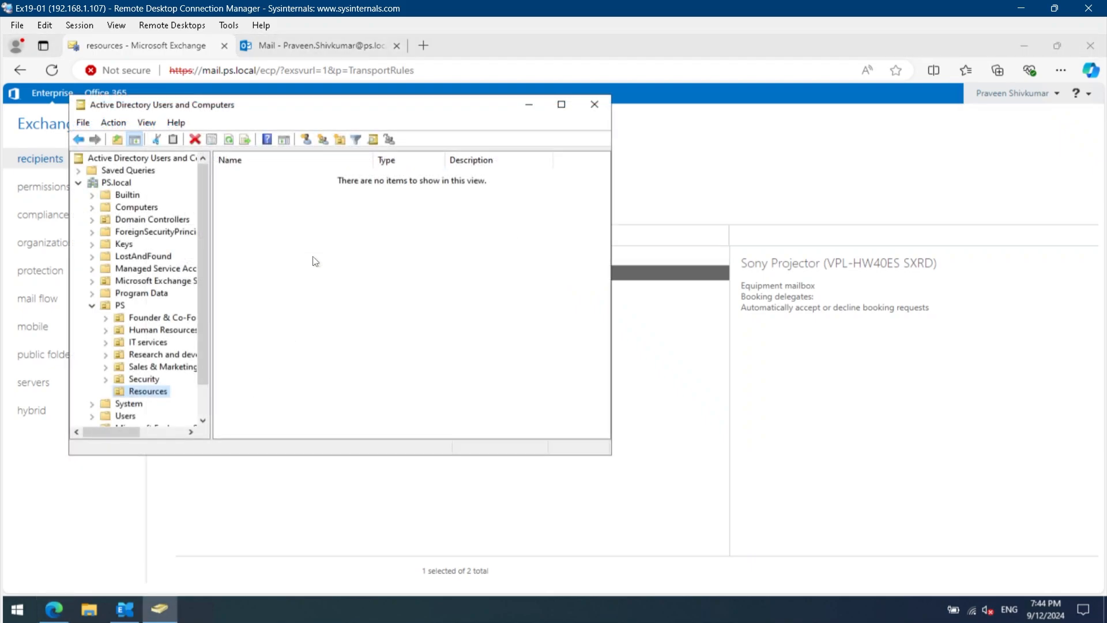
left_click(229, 140)
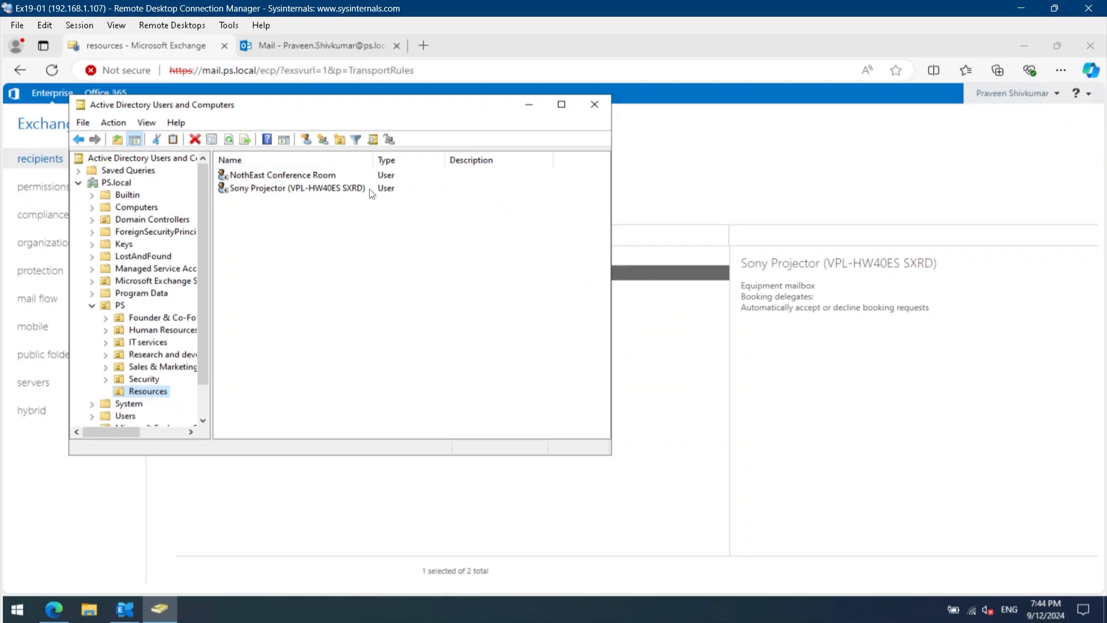
left_click_drag(432, 113, 888, 147)
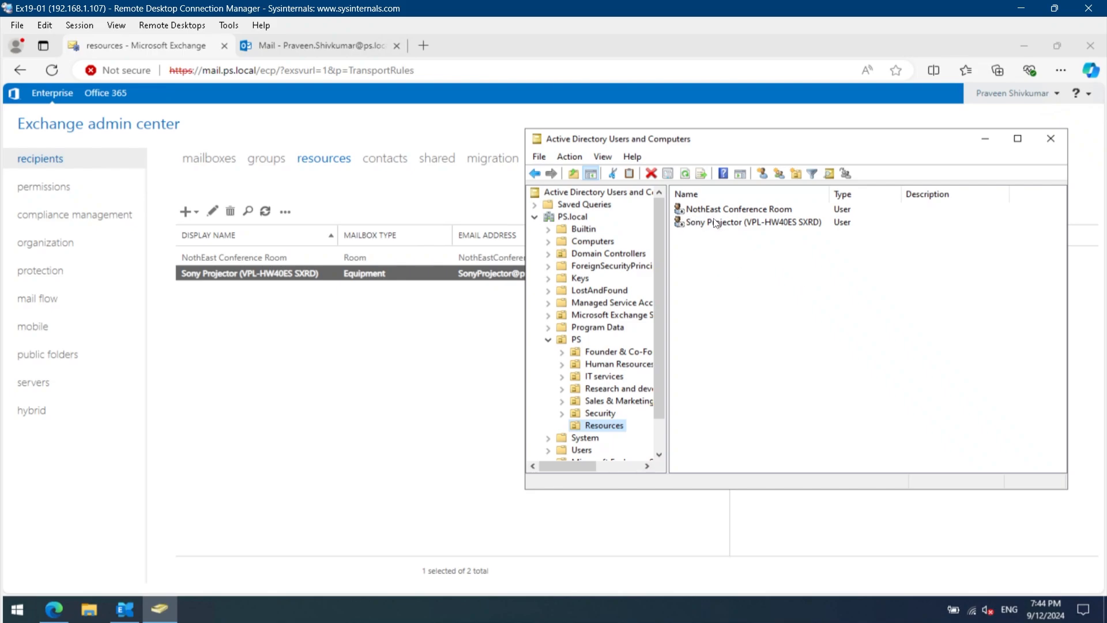
- Back in the Exchange admin center, examine every property section of the NothEast Conference Room mailbox, including the additional general options, without saving
left_click(321, 313)
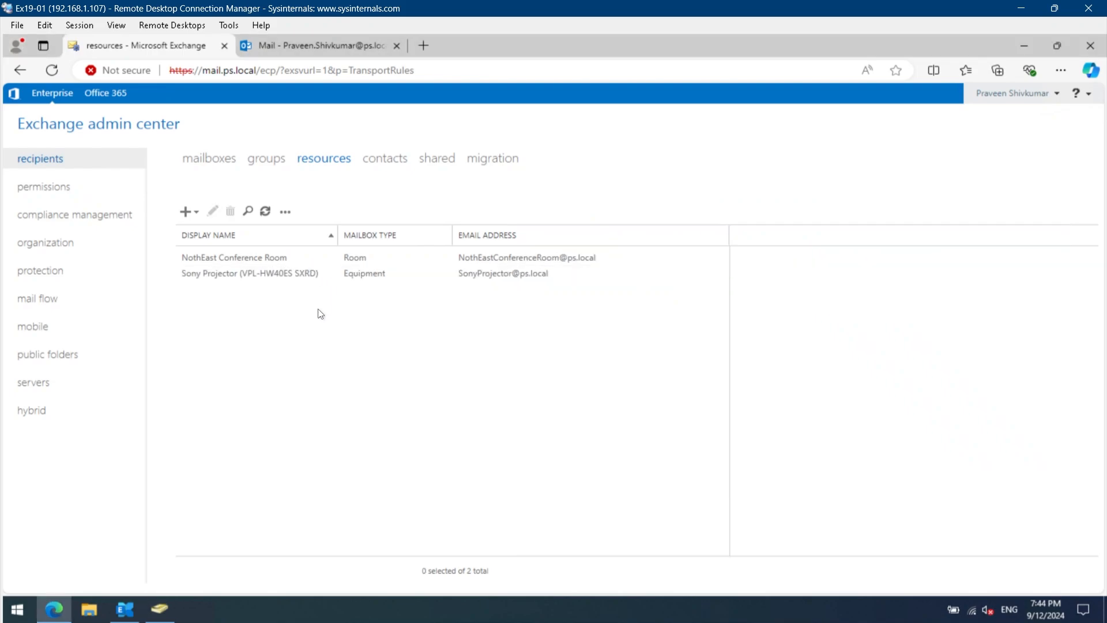
double_click(256, 259)
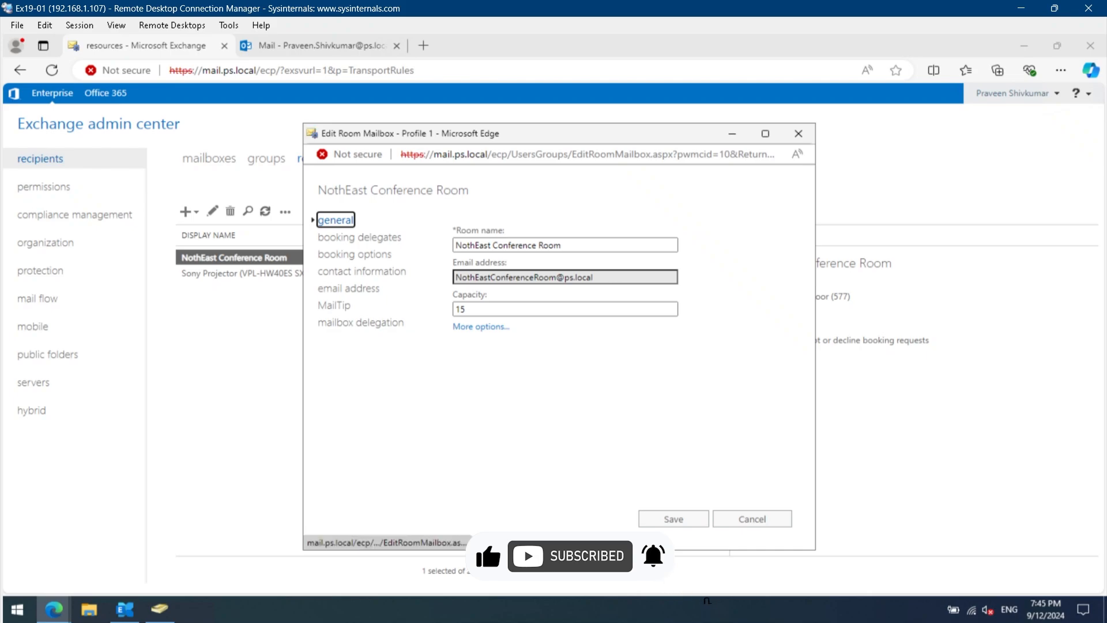
left_click(468, 326)
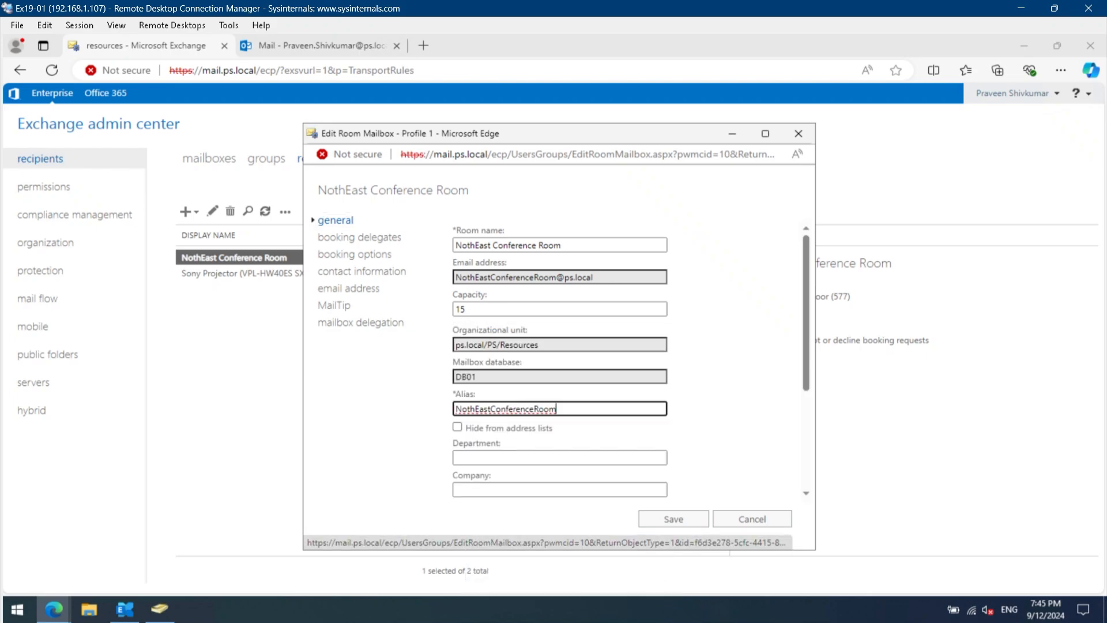
left_click(349, 237)
left_click(349, 254)
left_click(353, 271)
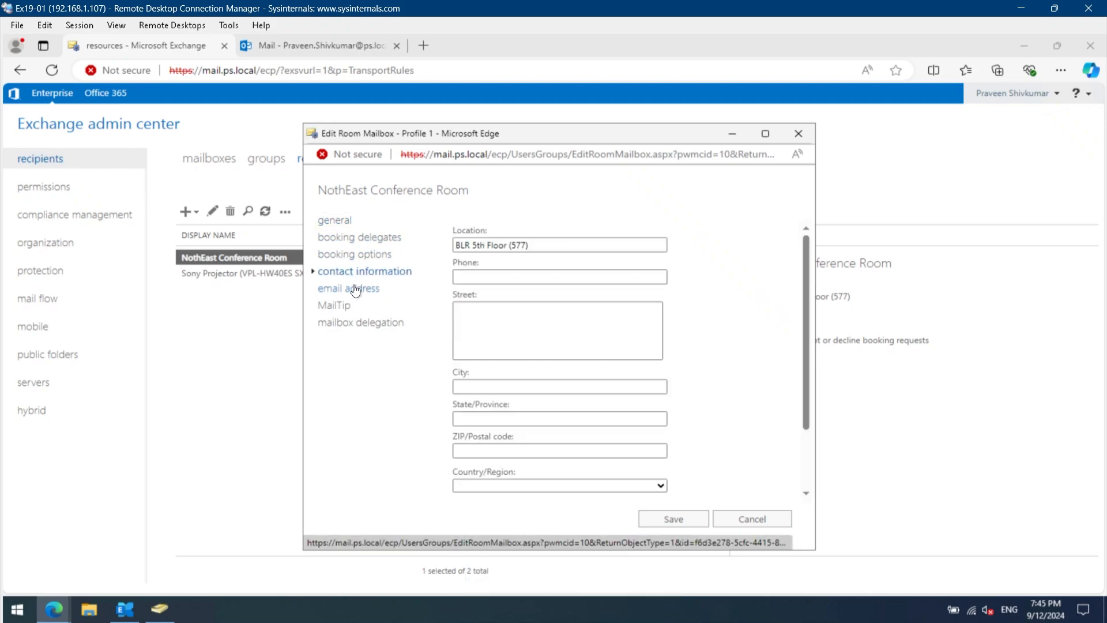
left_click(352, 287)
left_click(341, 305)
left_click(361, 323)
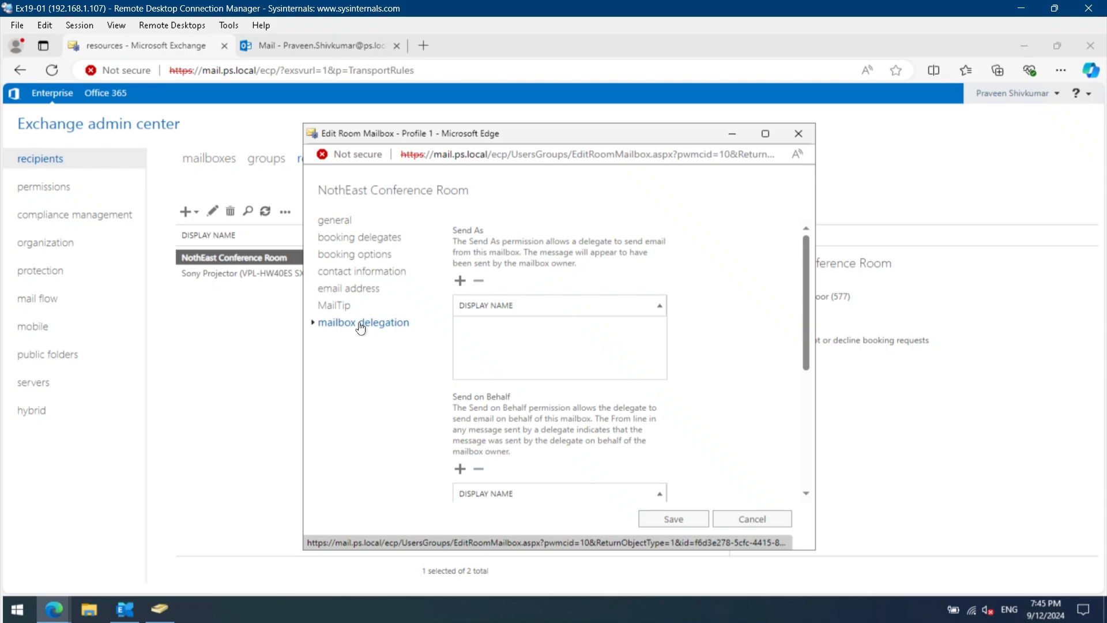
left_click(744, 519)
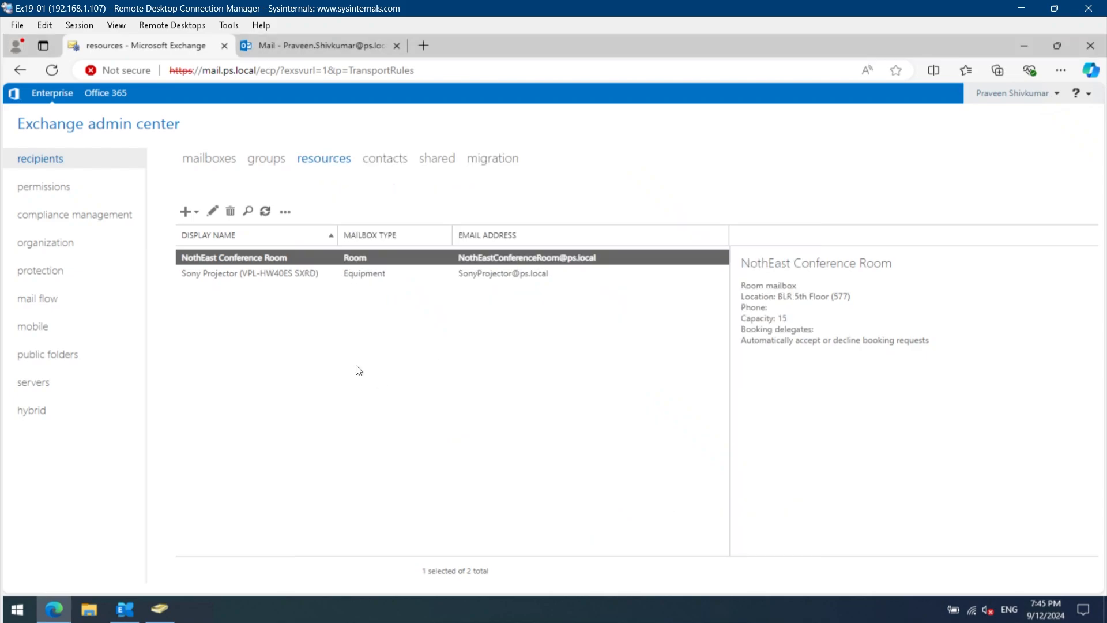
- Review the booking delegates and booking options of the Sony Projector equipment mailbox, leaving them unsaved
double_click(320, 280)
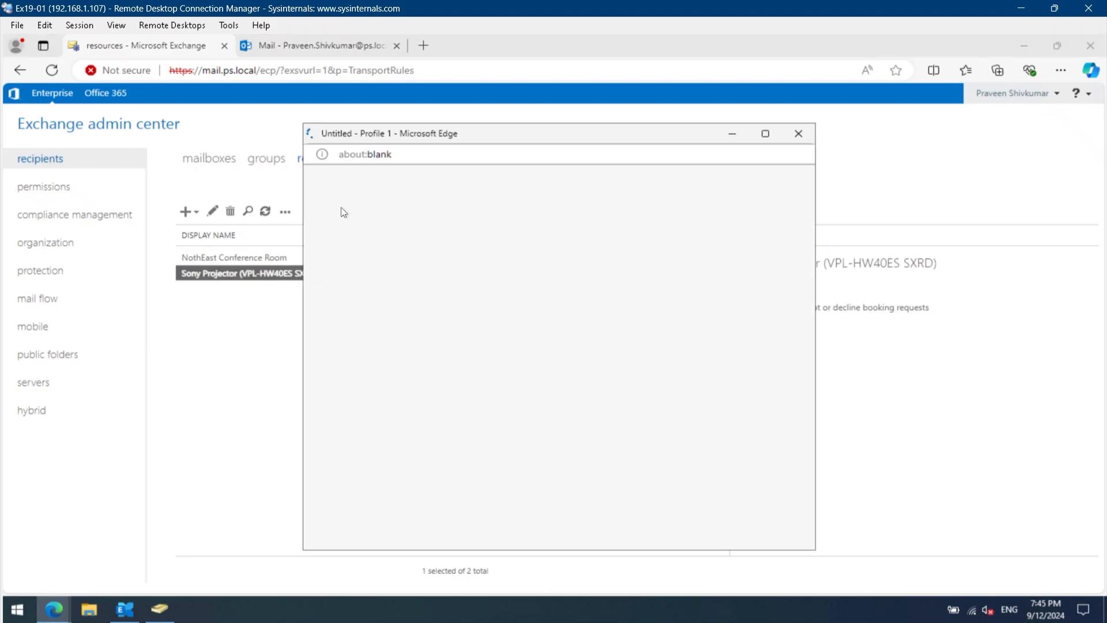
left_click(358, 238)
left_click(358, 254)
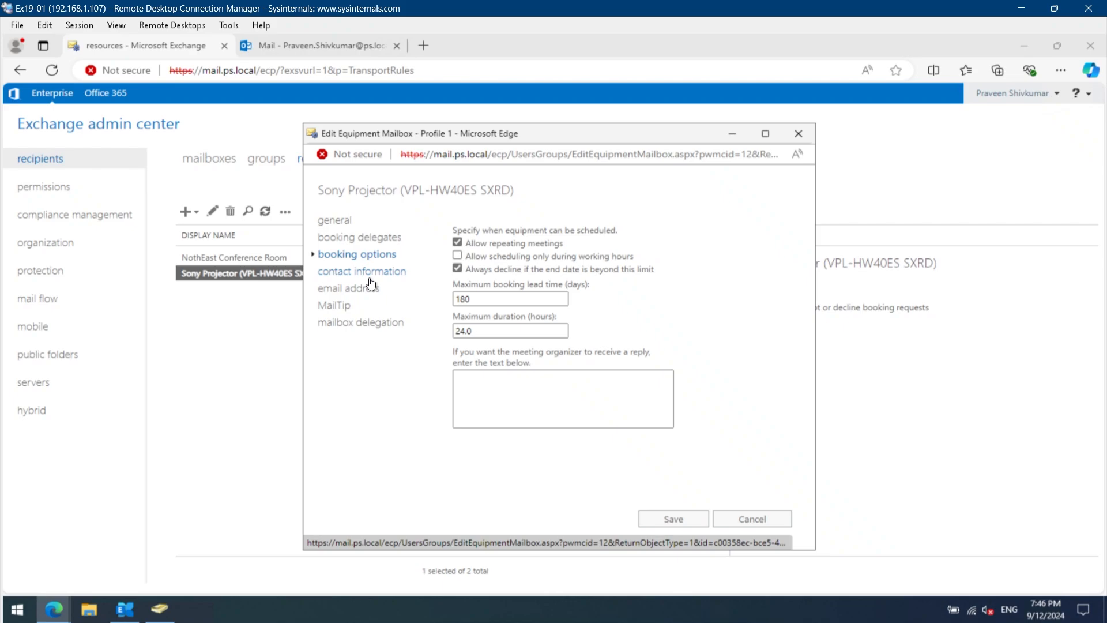
left_click(752, 519)
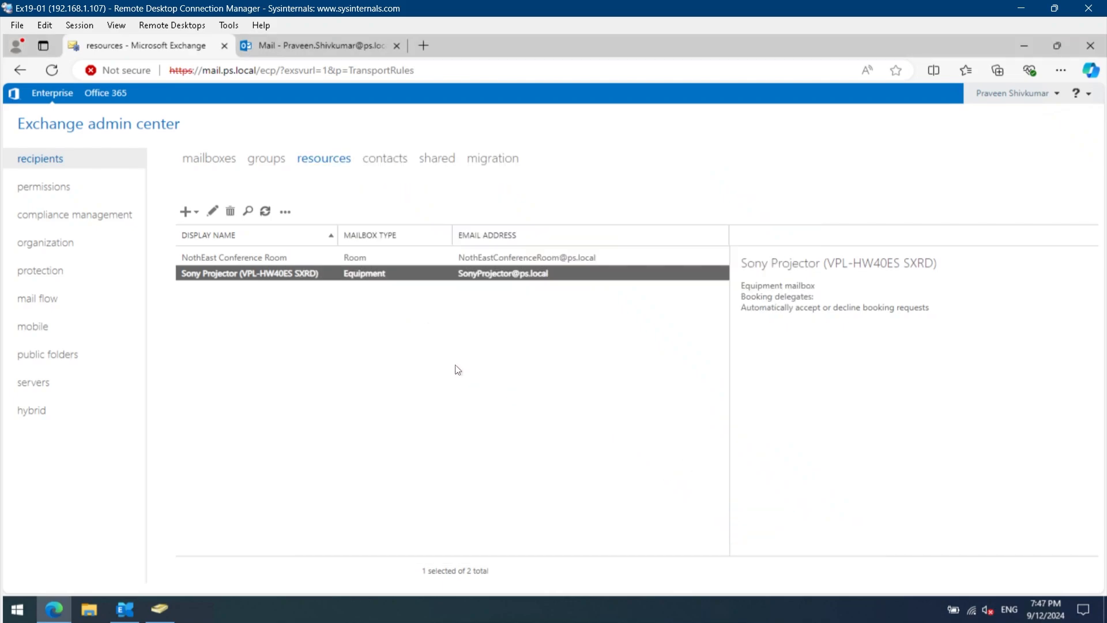
left_click(457, 369)
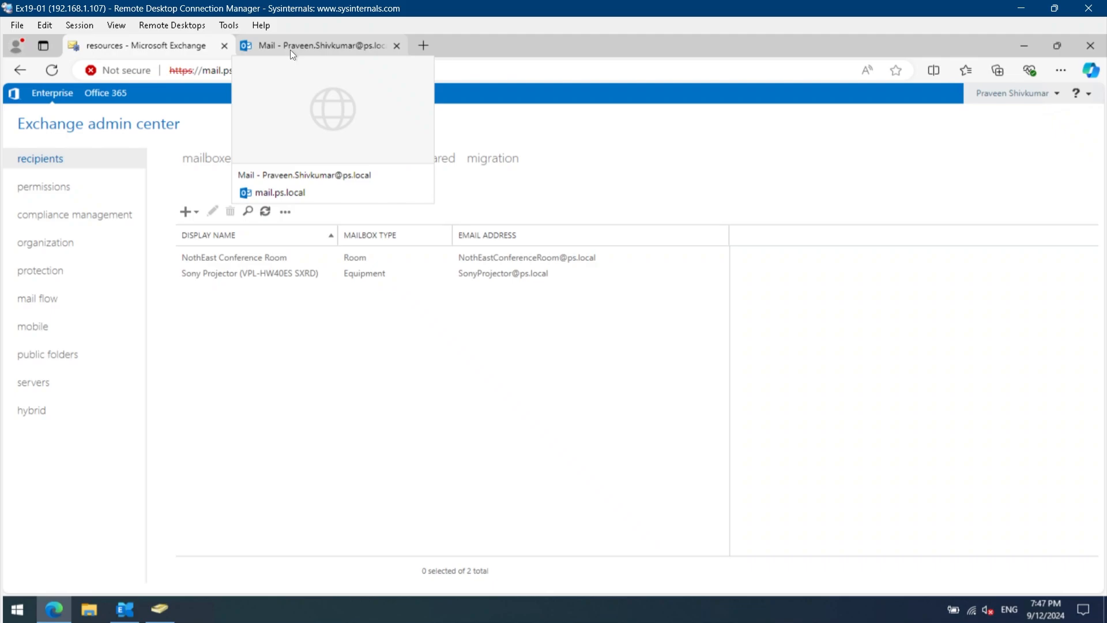
- Switch to the open Outlook web mailbox, go to its Calendar, and start a new calendar event
left_click(289, 50)
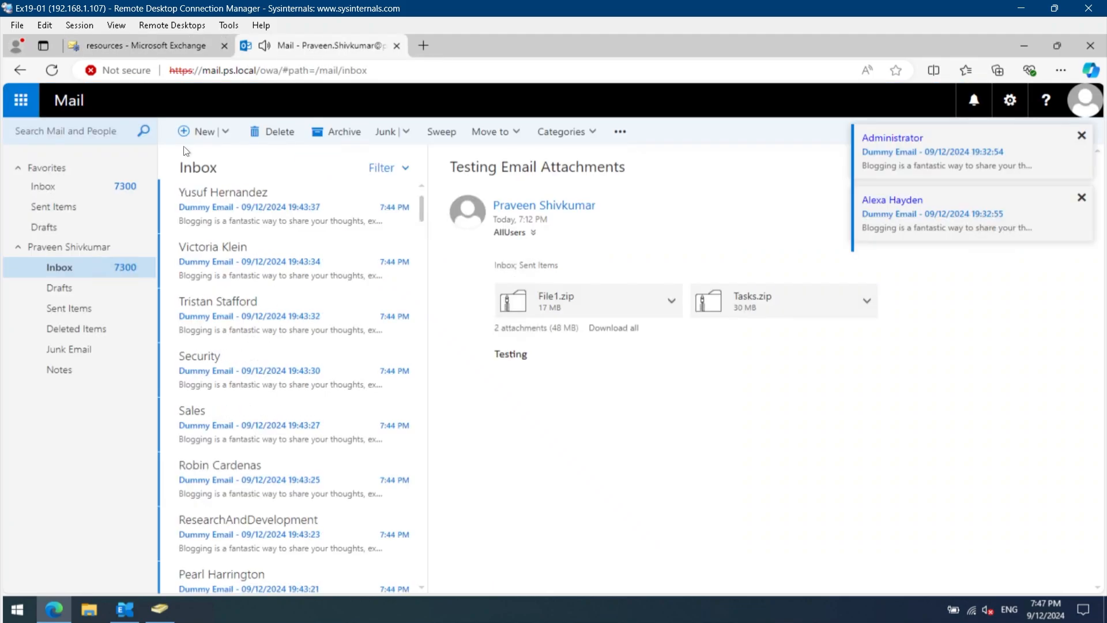
left_click(21, 108)
left_click(110, 207)
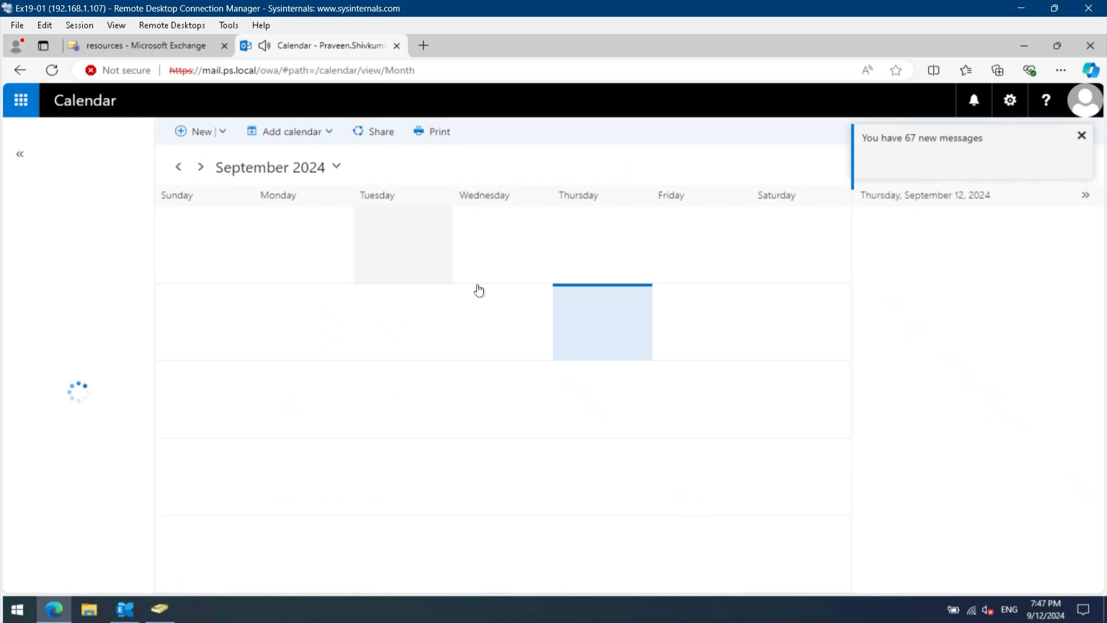
left_click(224, 141)
left_click(214, 154)
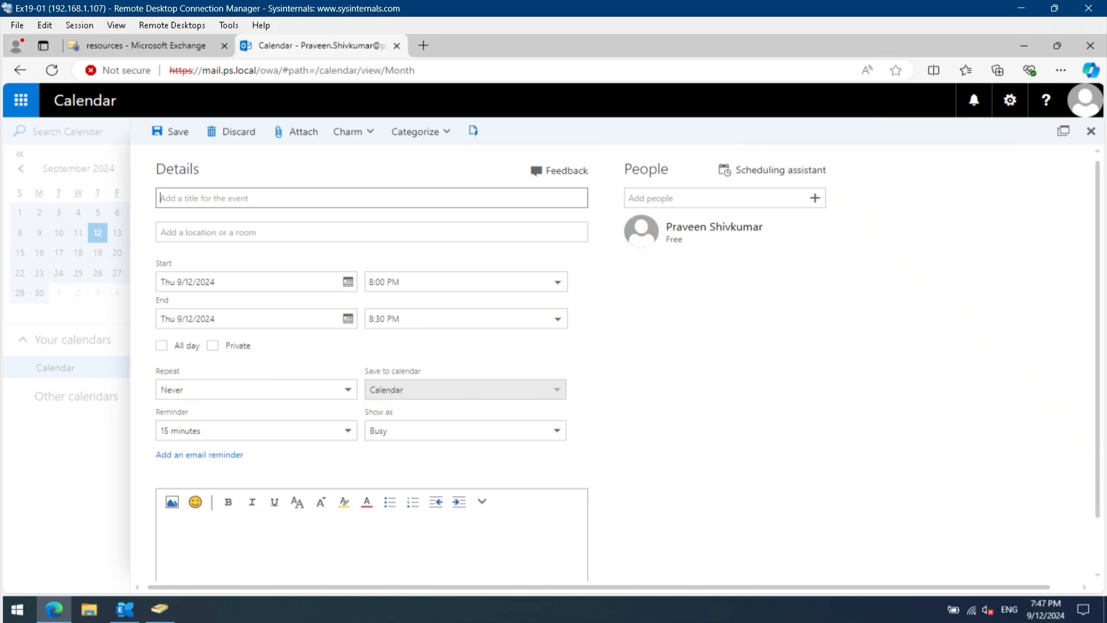
- Title the event "Annual Report Meeting" and add NothEast Conference Room as its room
type("Annual Report Meeting")
key("Tab")
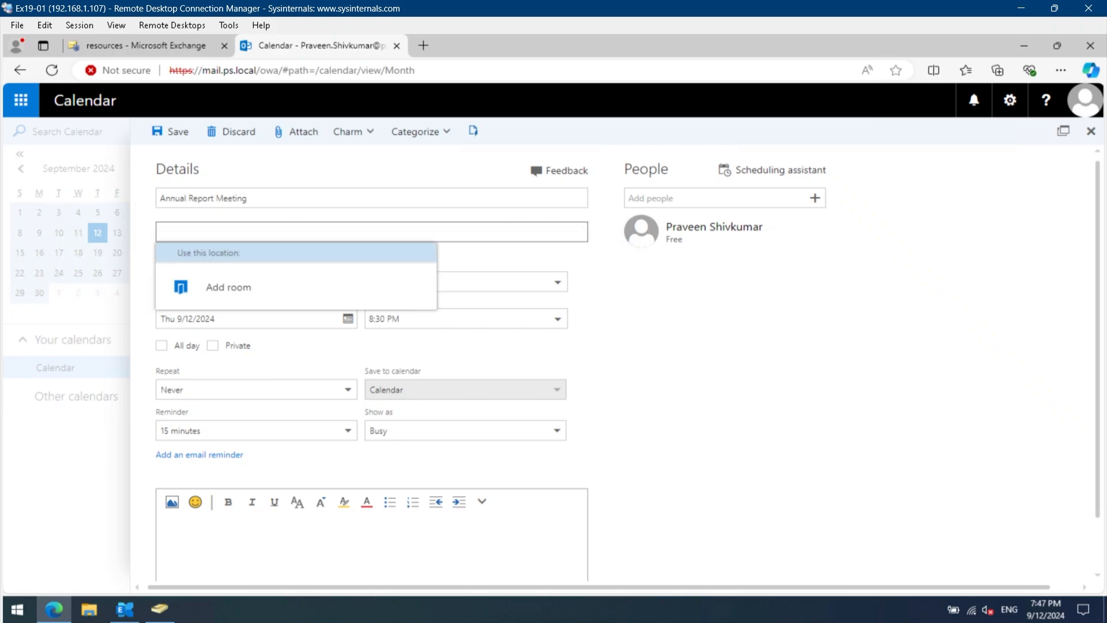
left_click(248, 288)
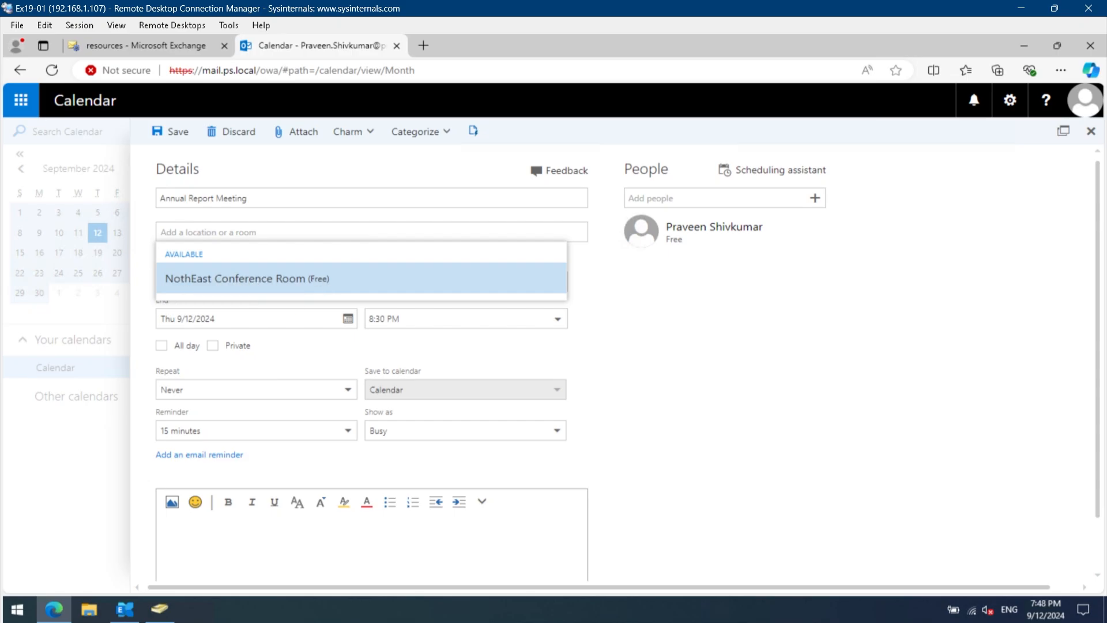
left_click(326, 281)
- Schedule the meeting for Fri 9/13/2024 from 2:00 PM to 3:00 PM
left_click(188, 282)
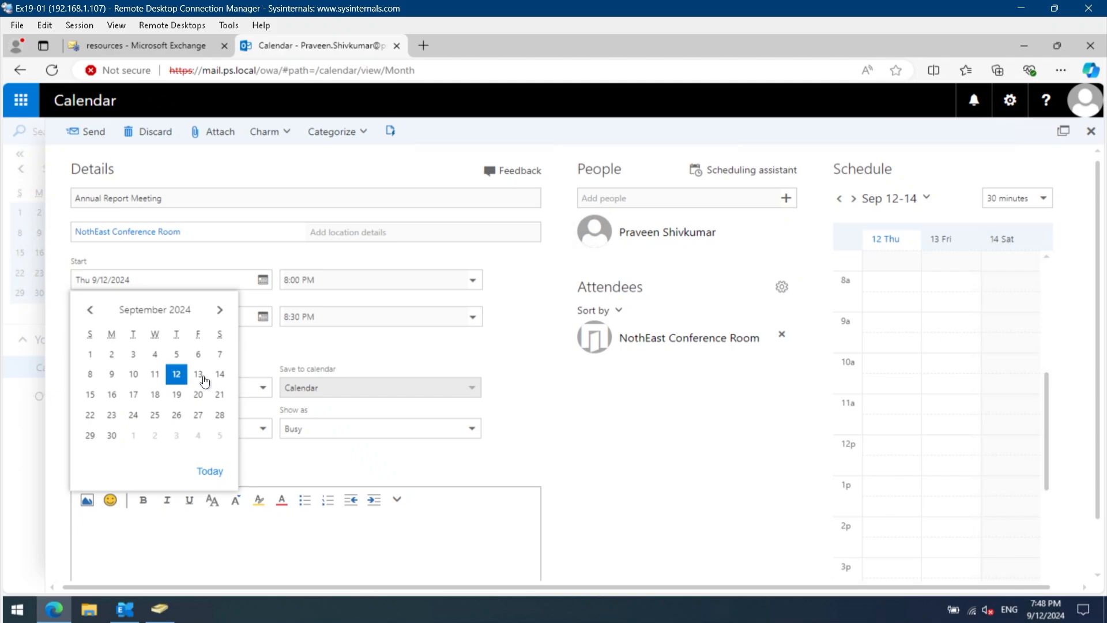
left_click(198, 375)
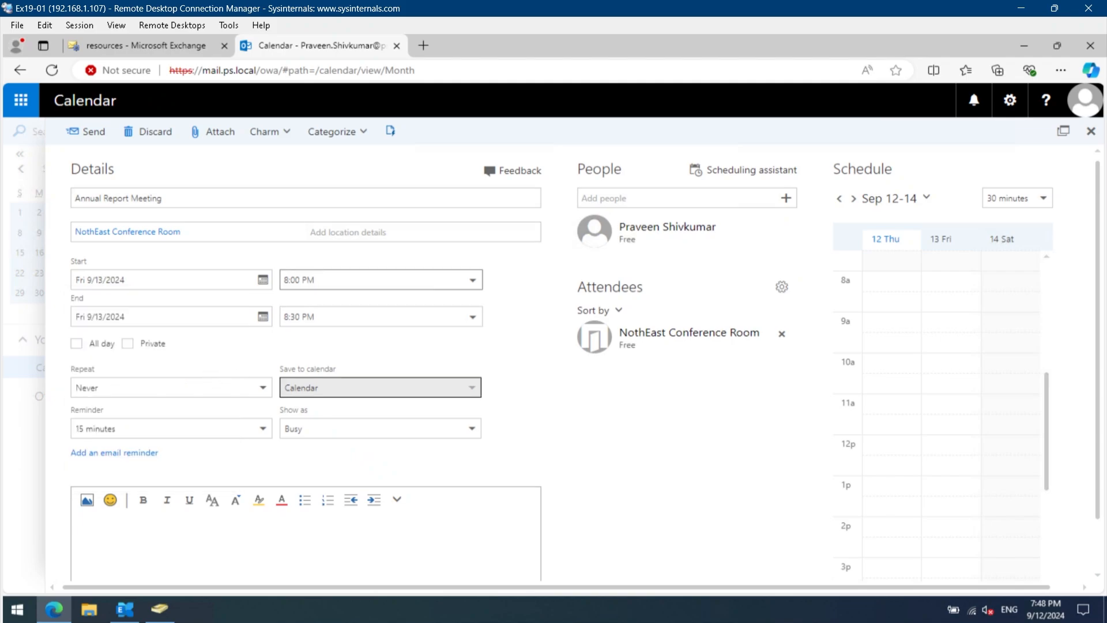
left_click(472, 280)
scroll(353, 344, "up", 3)
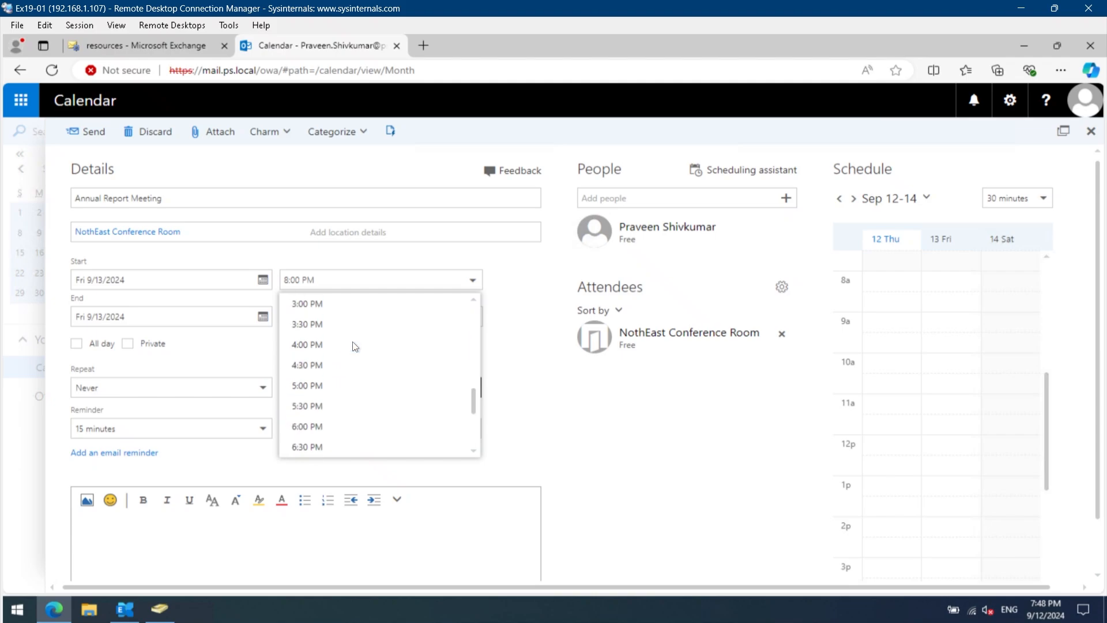
scroll(328, 358, "up", 2)
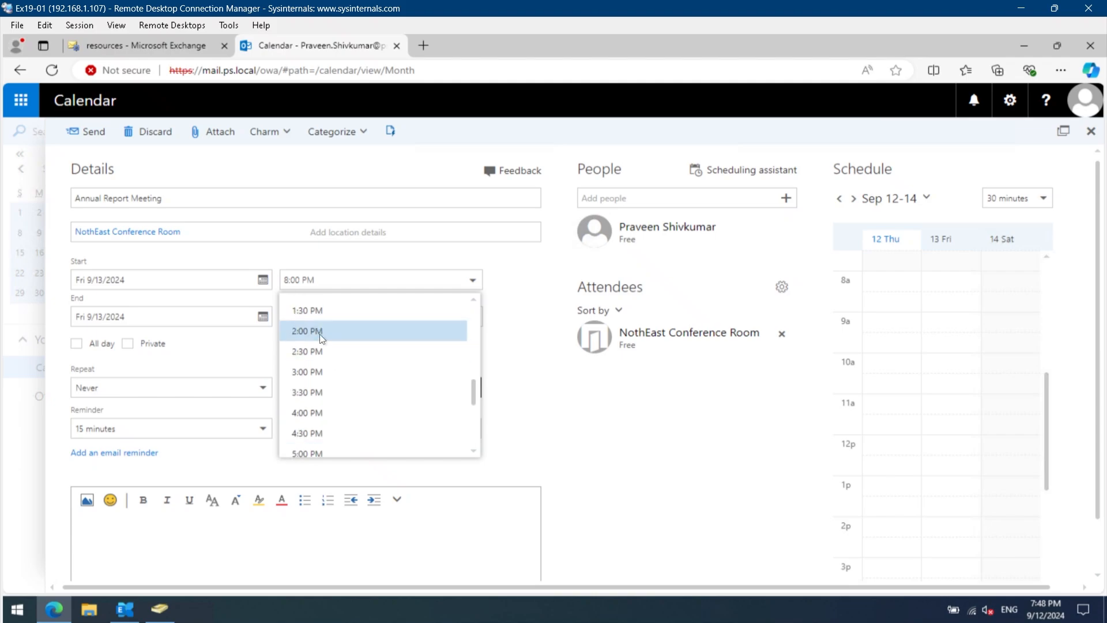
left_click(319, 334)
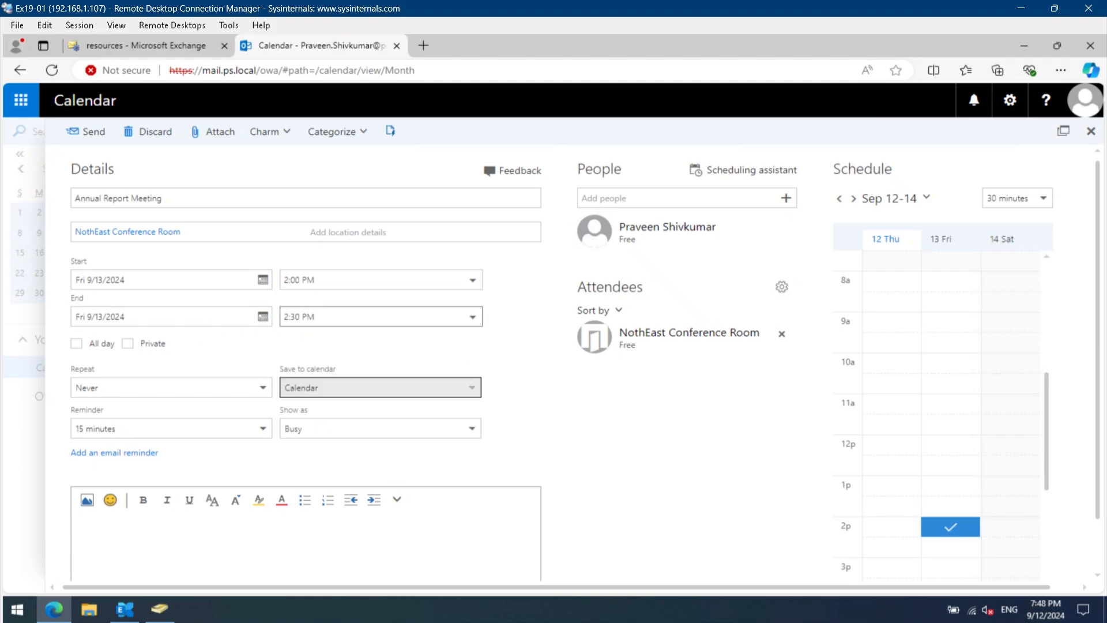
left_click(472, 316)
left_click(343, 382)
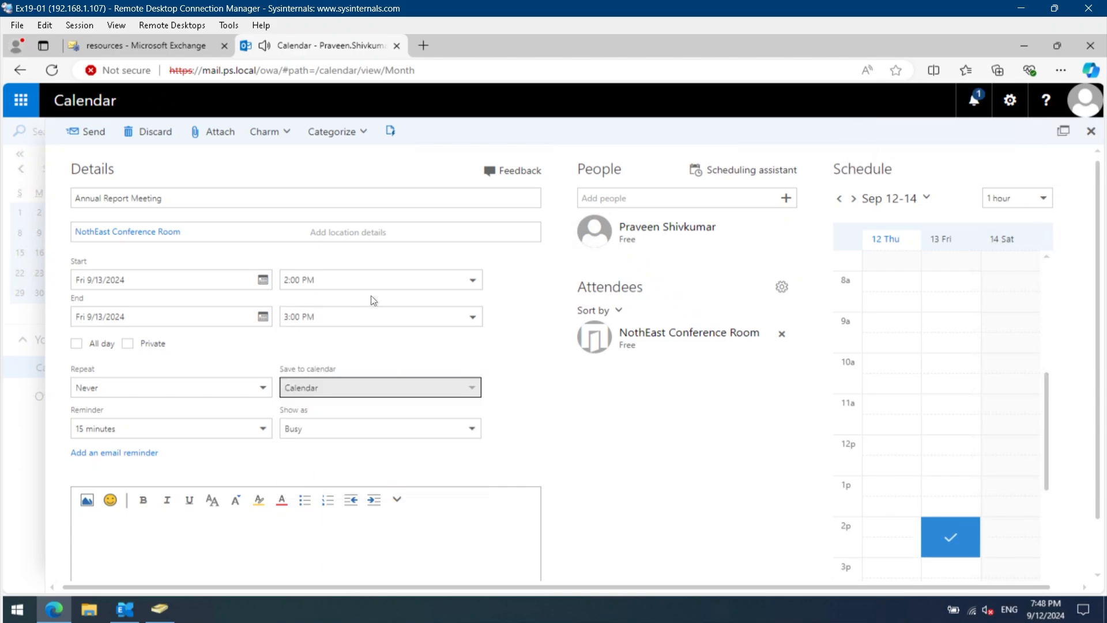
- Invite two different colleagues from the suggested contacts and keep the meeting's repeat setting at Never
left_click(629, 198)
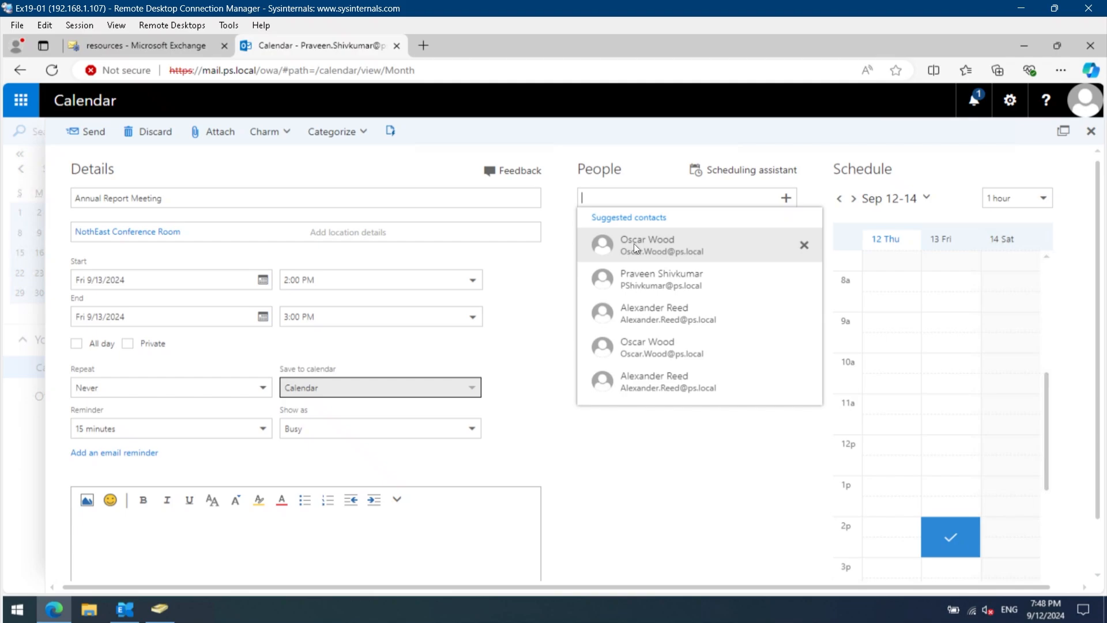
left_click(634, 243)
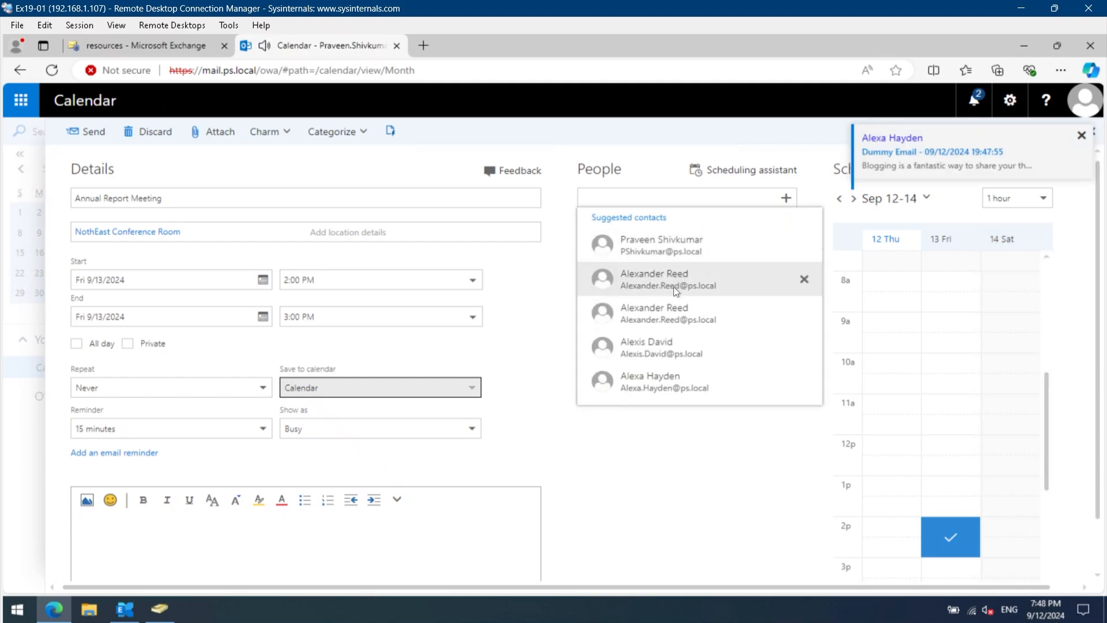
left_click(674, 286)
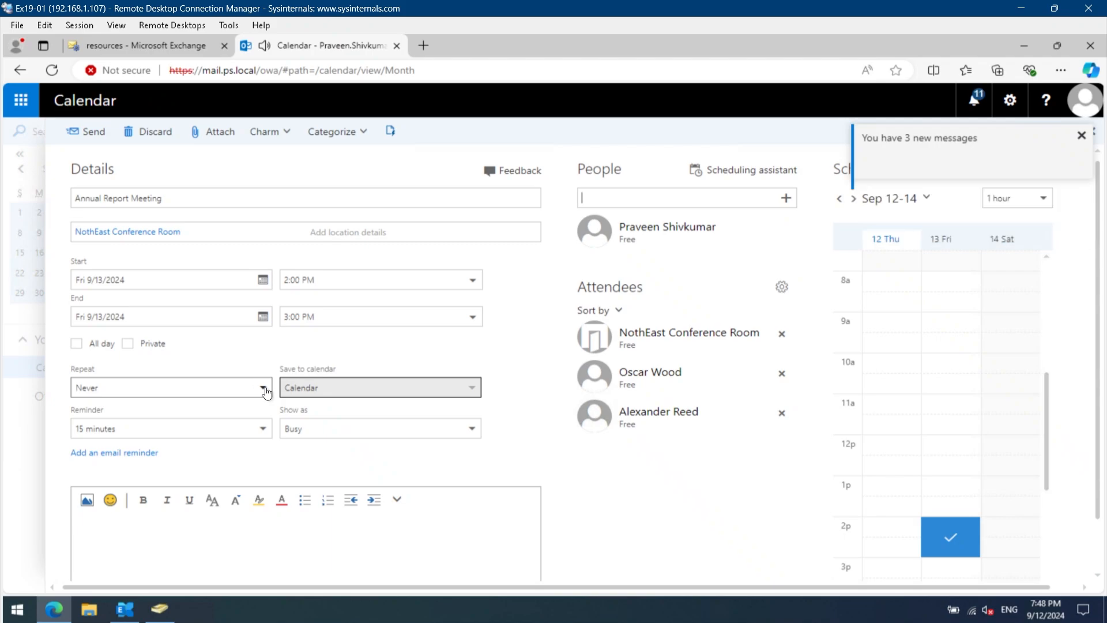
left_click(263, 391)
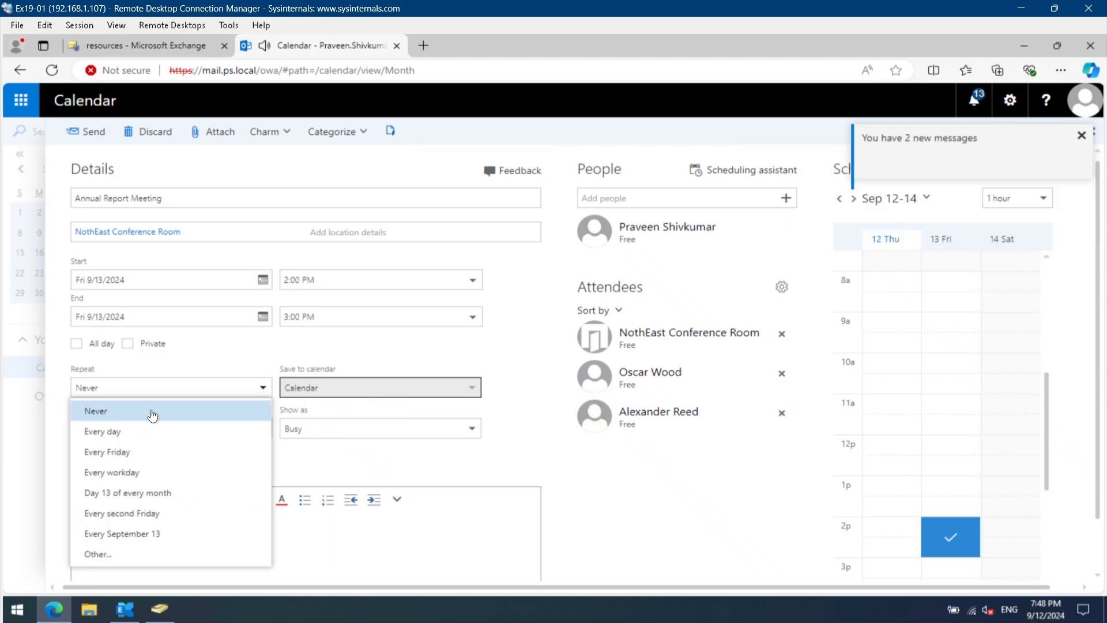
left_click(164, 398)
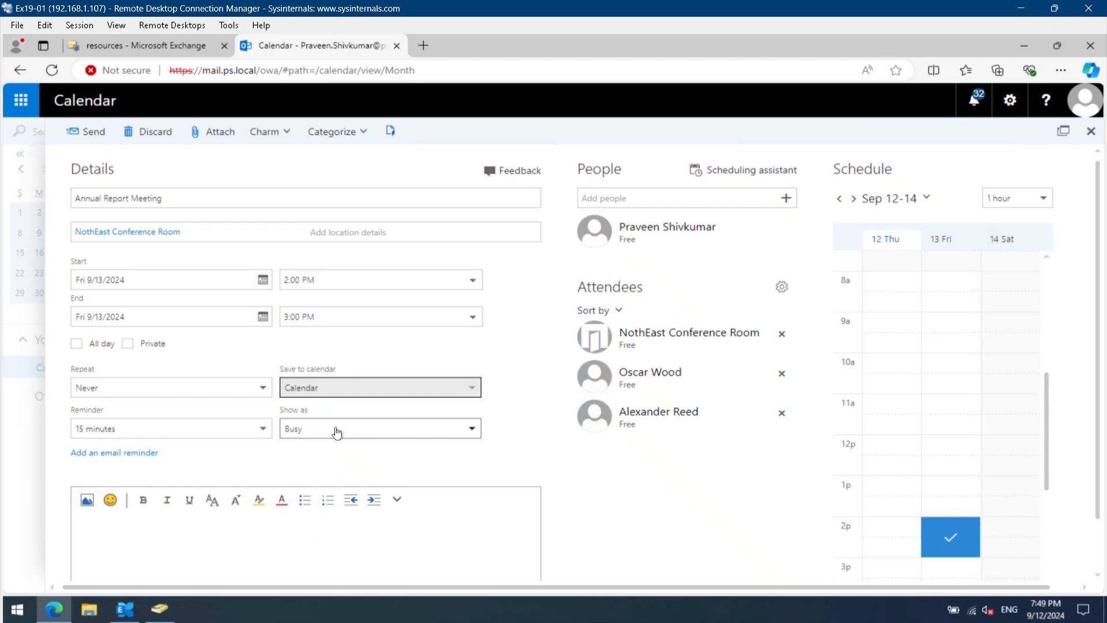
- Begin the invitation message with "Hello All," and the line "Lets connect to discuss our Annual progress report on this call."
scroll(293, 442, "down", 1)
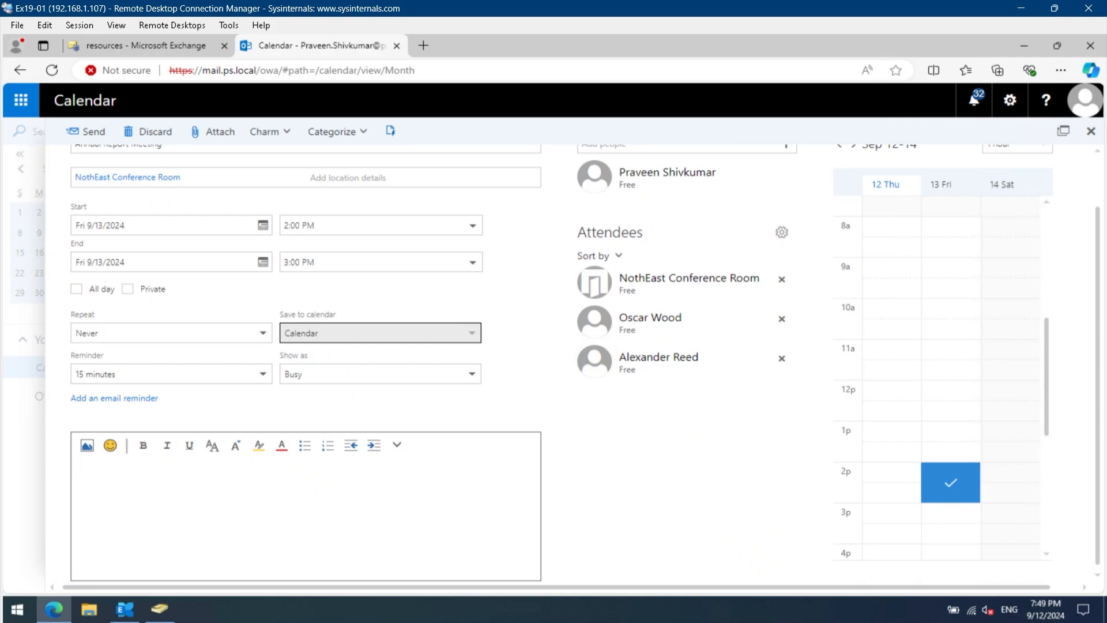
type("Hello All,")
key("Return")
key("Return")
type("Lets connect to discuss our Anuu")
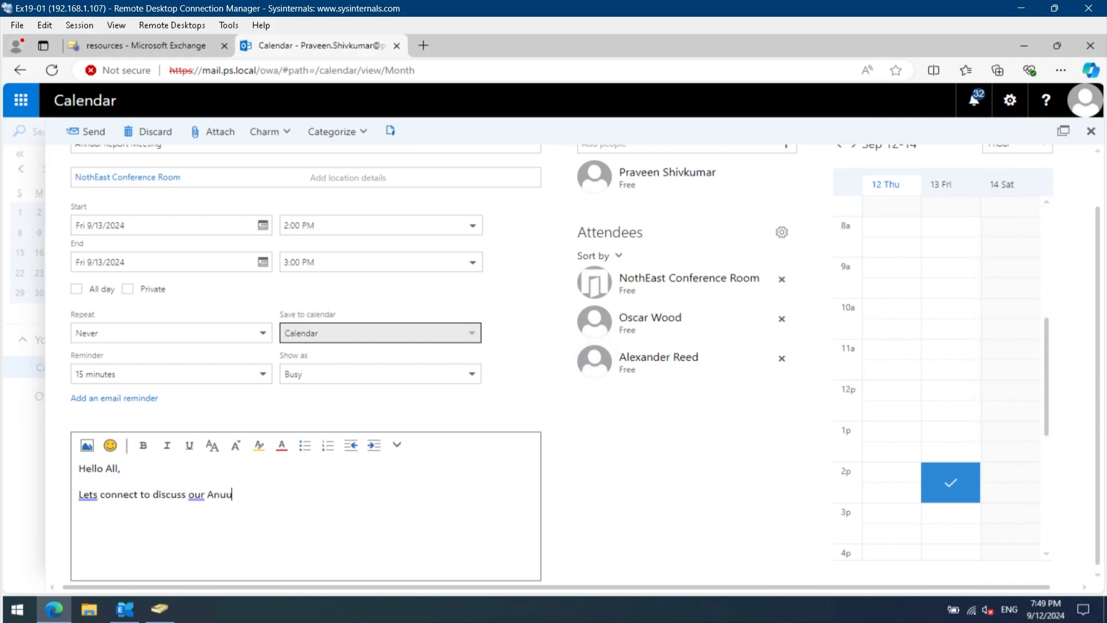
key("BackSpace")
key("BackSpace")
type("nual progress report on this call.")
key("Return")
key("Return")
- Close the invitation message with "Regards," and the organizer's first name on the following line
type("REga")
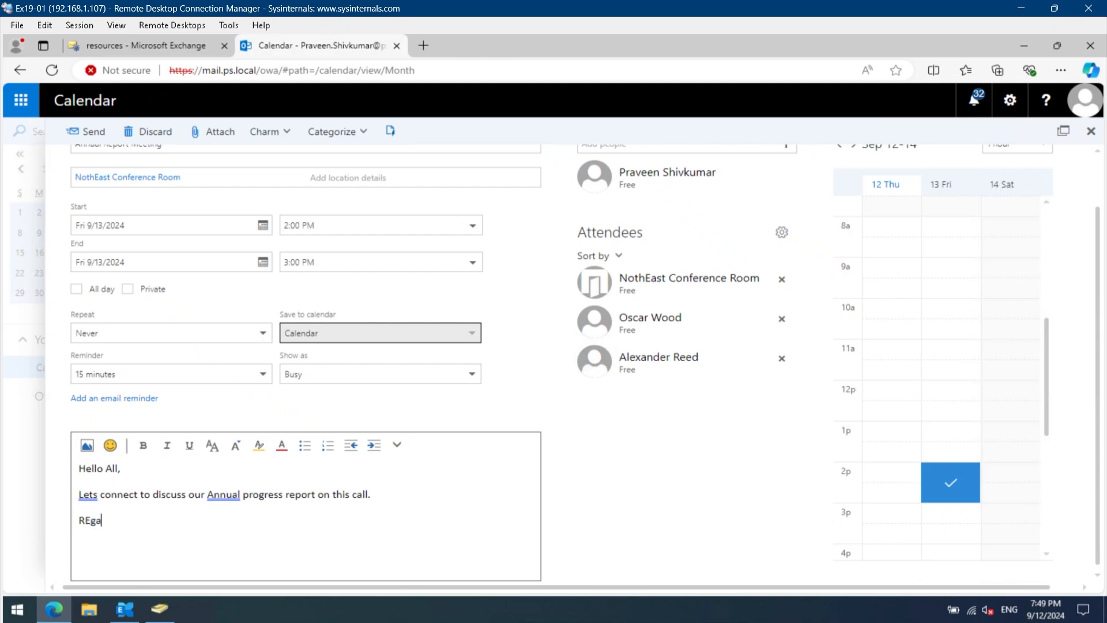
key("BackSpace")
key("BackSpace")
key("BackSpace")
type("egards,")
key("Return")
type("Praveen")
- Apply the suggested corrections "Let's" and "annual" in the message body and send the meeting invitation
left_click(88, 494)
left_click(102, 549)
left_click(225, 495)
left_click(253, 550)
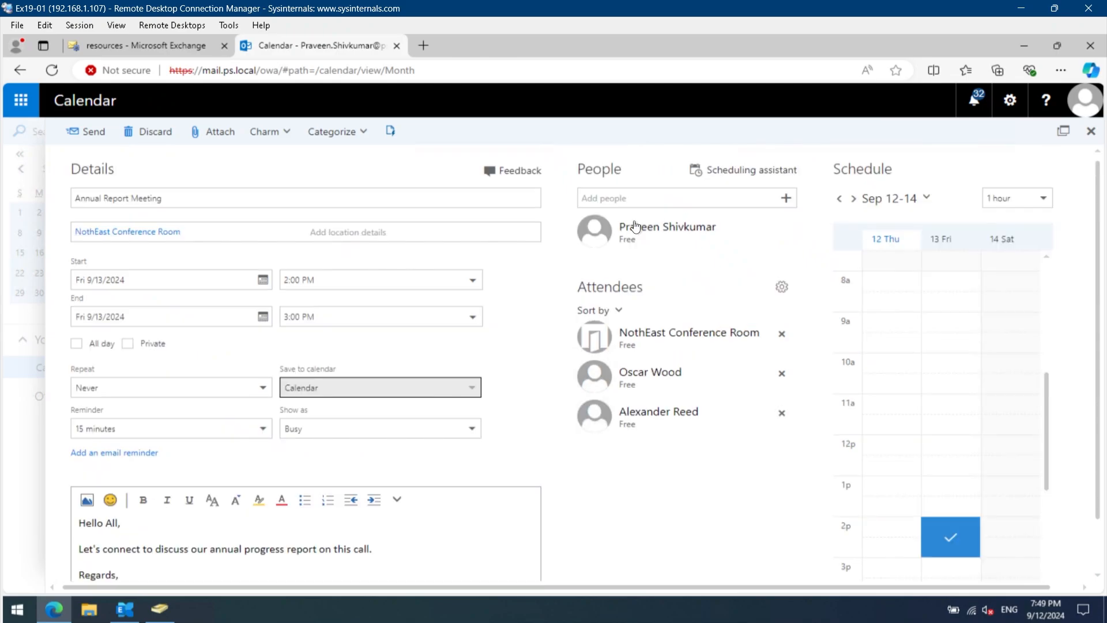
left_click(102, 135)
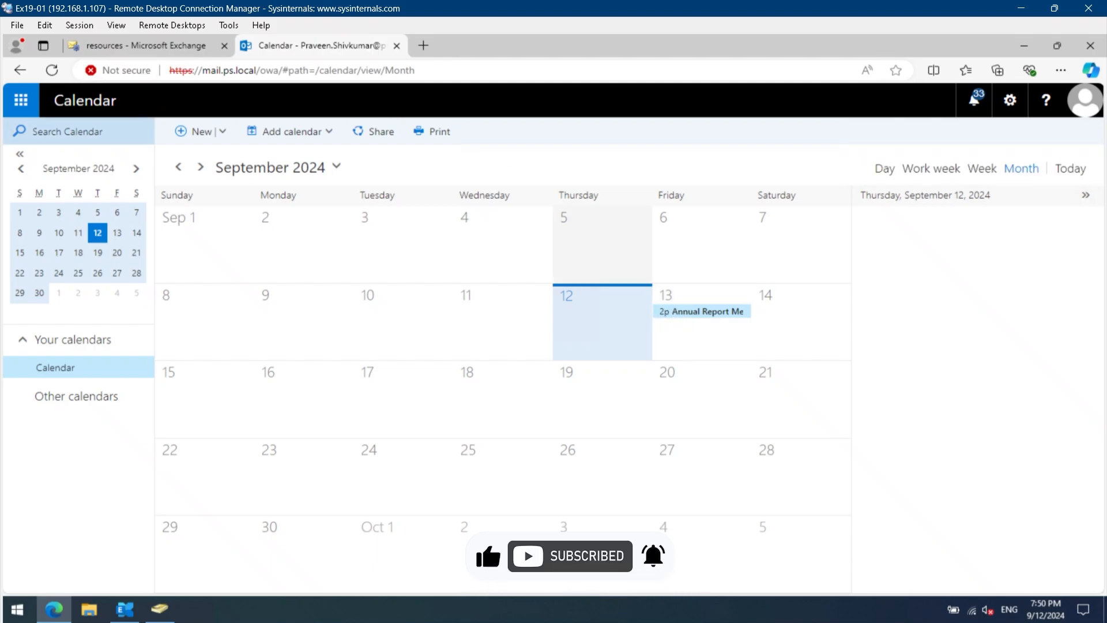
- Switch to the Mail inbox and read NothEast Conference Room's response to the Annual Report Meeting request
left_click(21, 100)
left_click(52, 205)
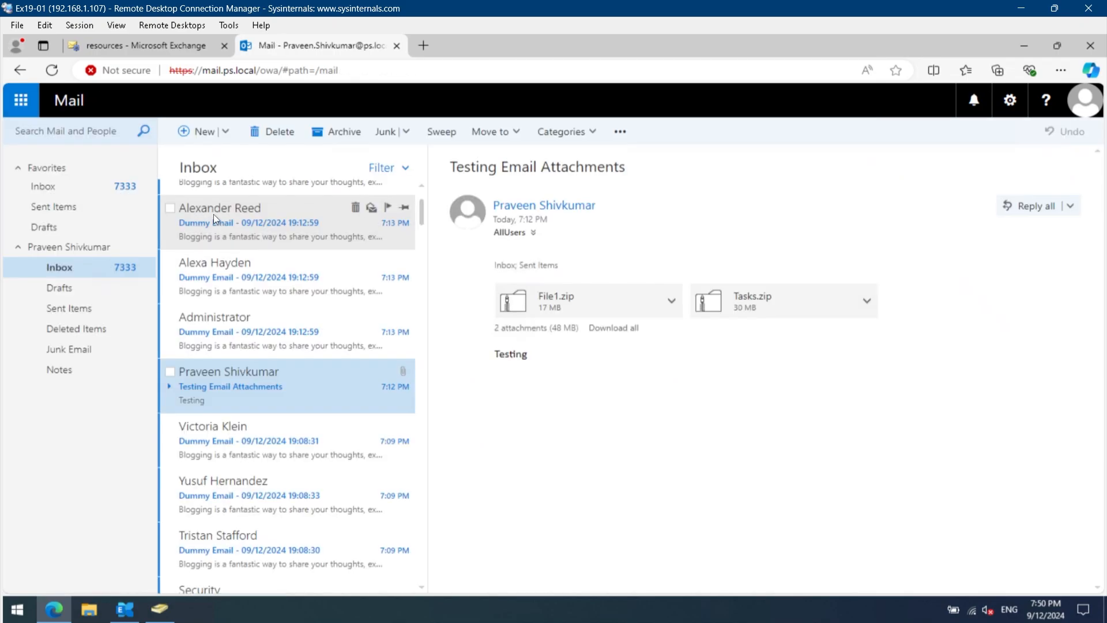
scroll(213, 214, "up", 8)
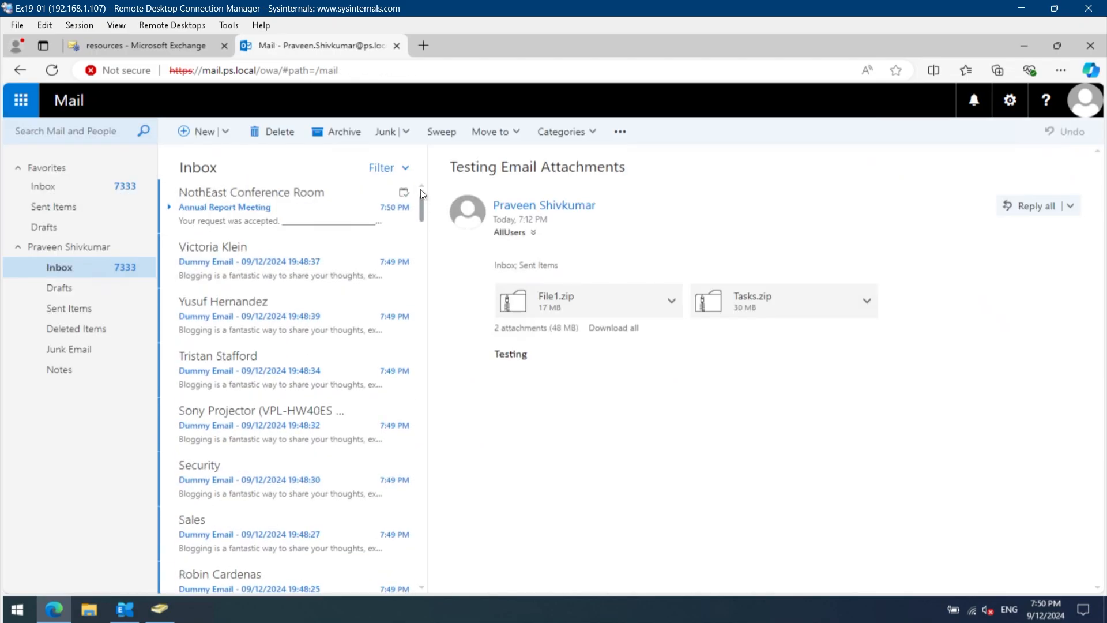
left_click(274, 228)
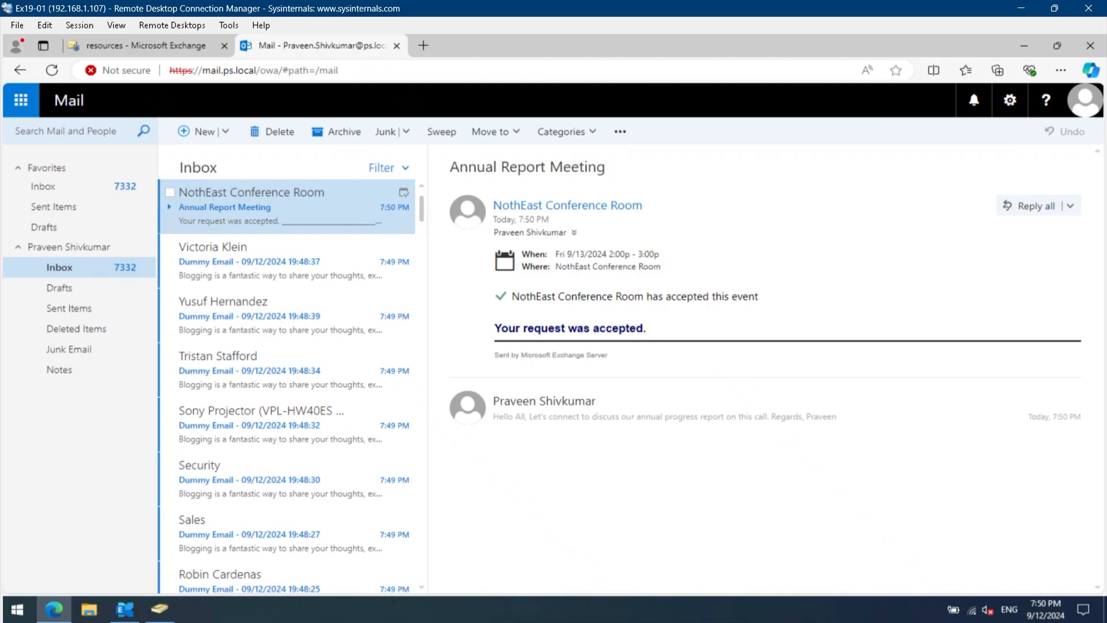
left_click_drag(758, 297, 559, 303)
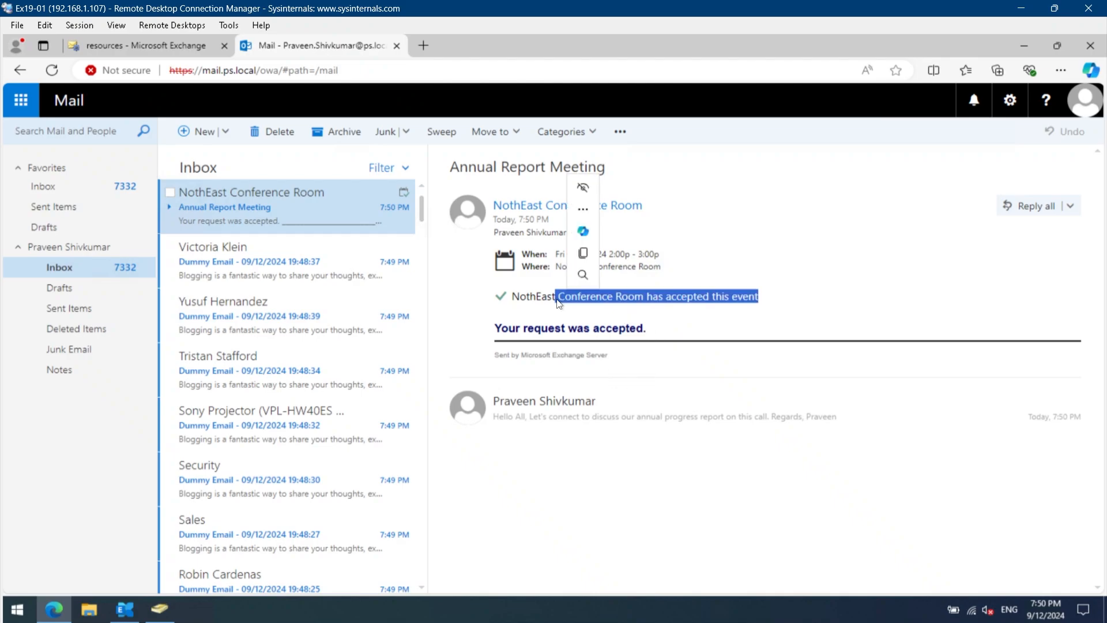
left_click(559, 303)
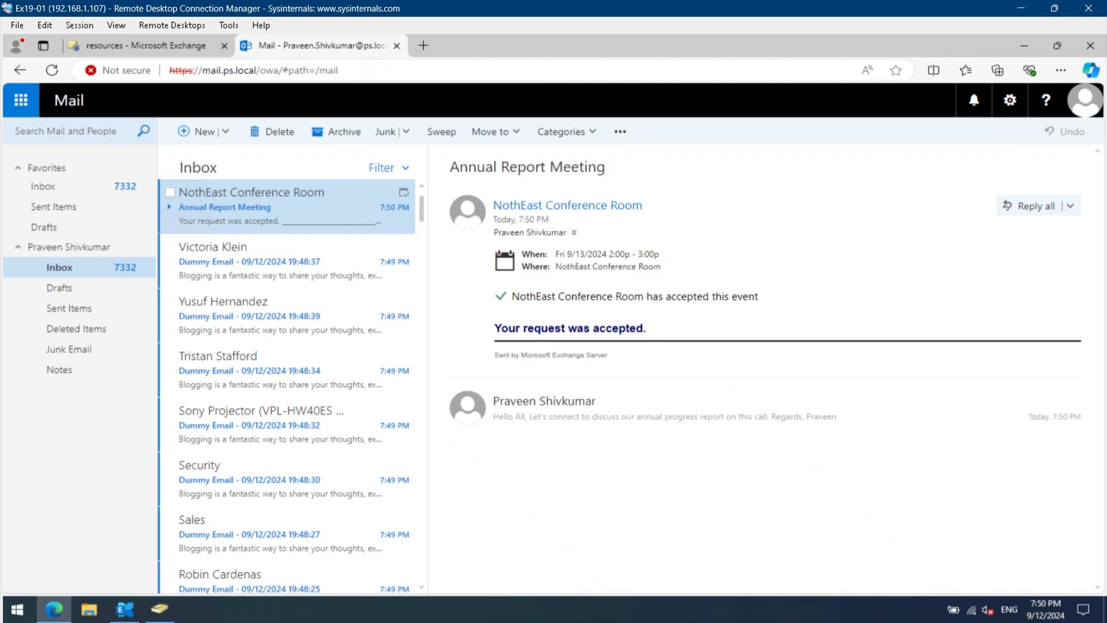